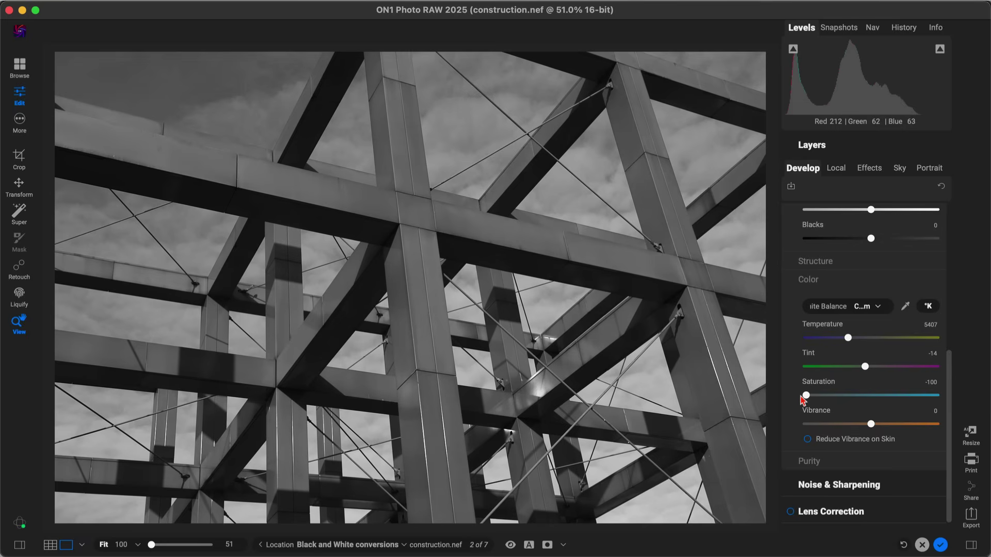
# - Reset the photo's Saturation to 0 and add a Black & White effects filter
pyautogui.doubleClick(820, 386)
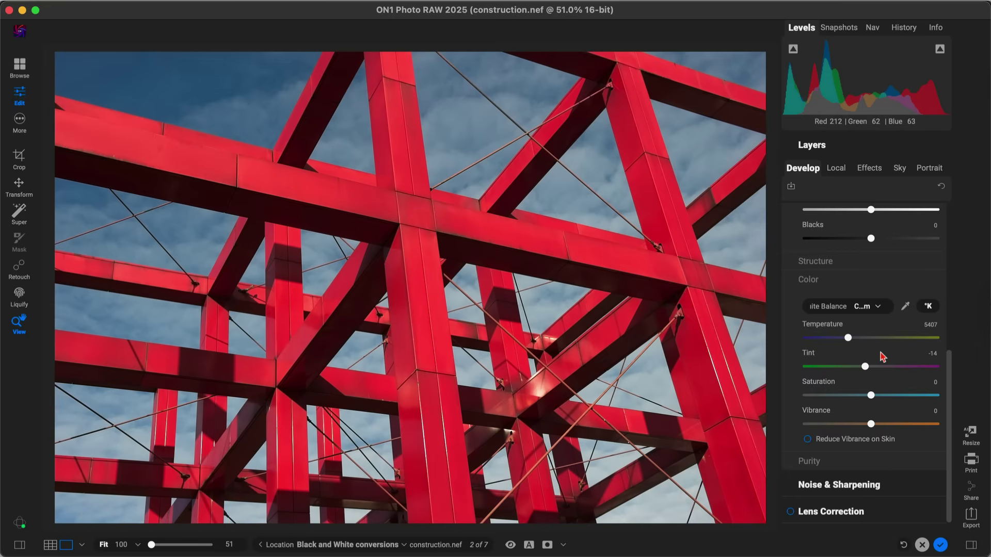
pyautogui.scroll(10, 880, 353)
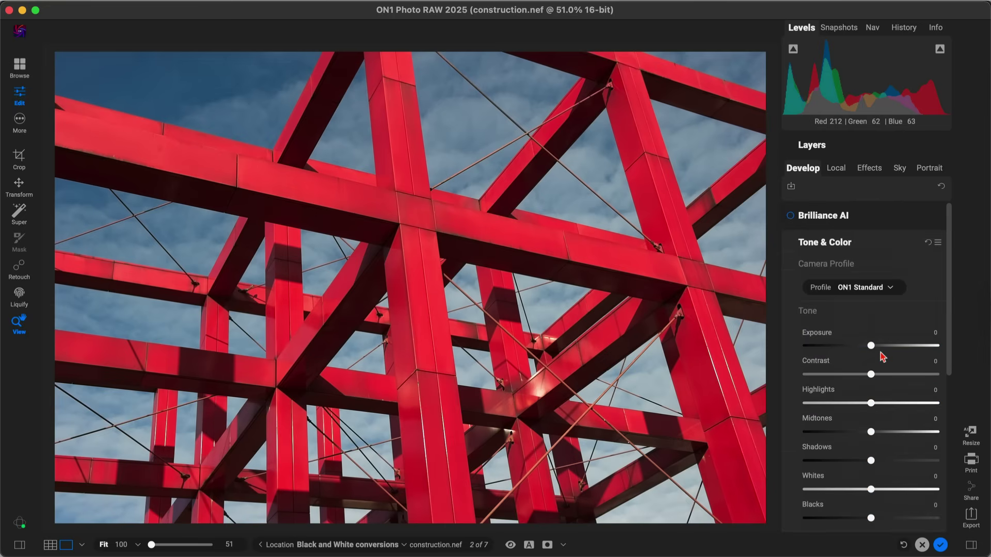
pyautogui.click(870, 169)
pyautogui.click(870, 214)
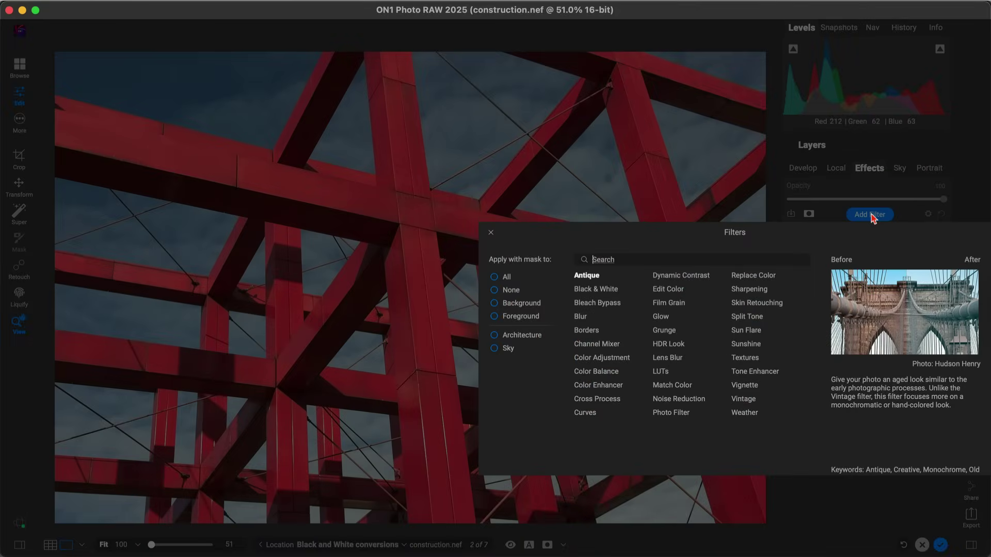
pyautogui.click(582, 290)
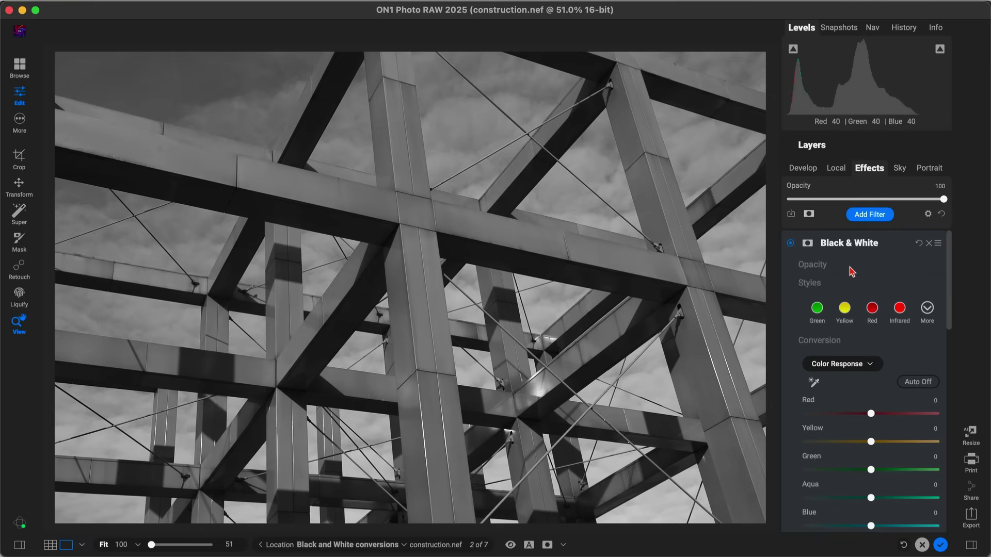
# - Preview the Black & White filter's style presets without applying one, and collapse the Styles section
pyautogui.click(931, 315)
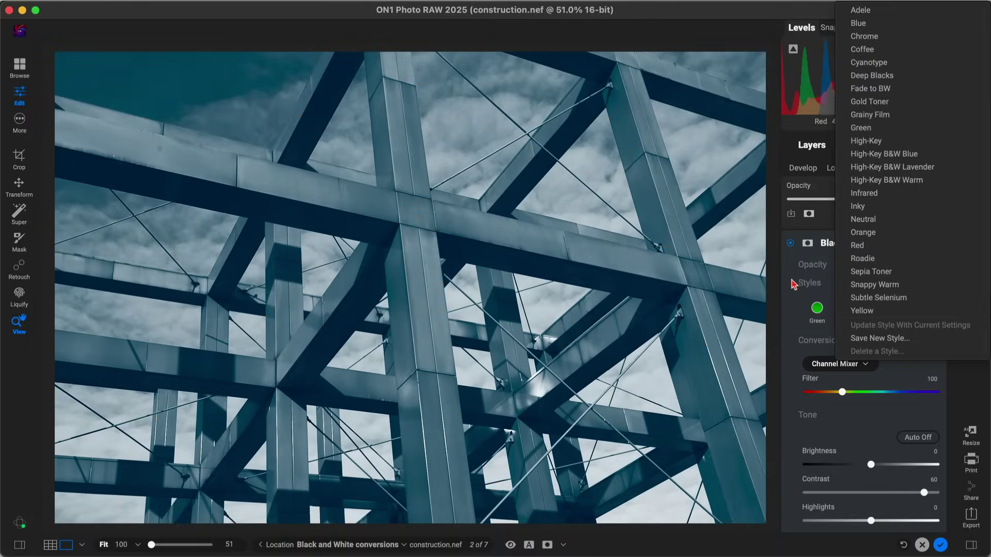
pyautogui.click(786, 290)
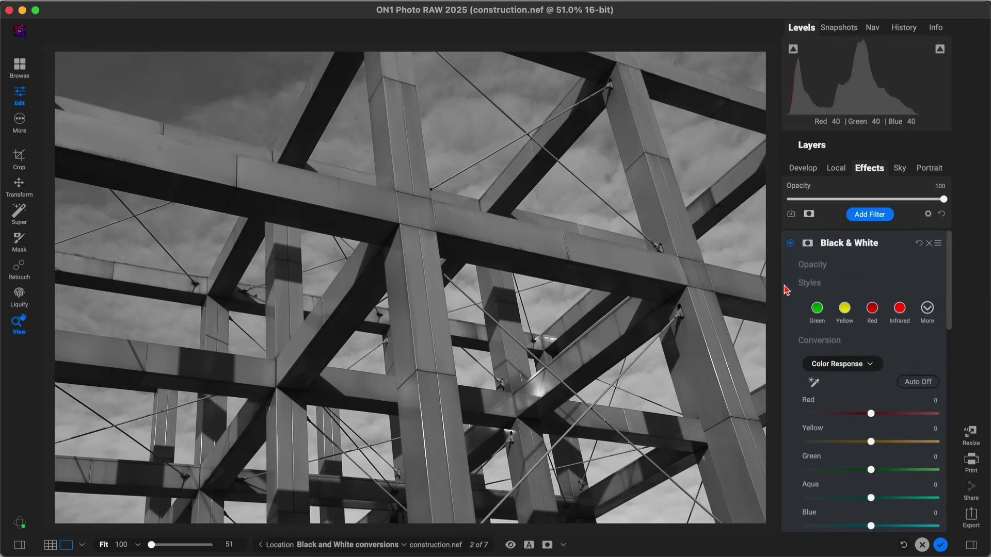
pyautogui.click(800, 284)
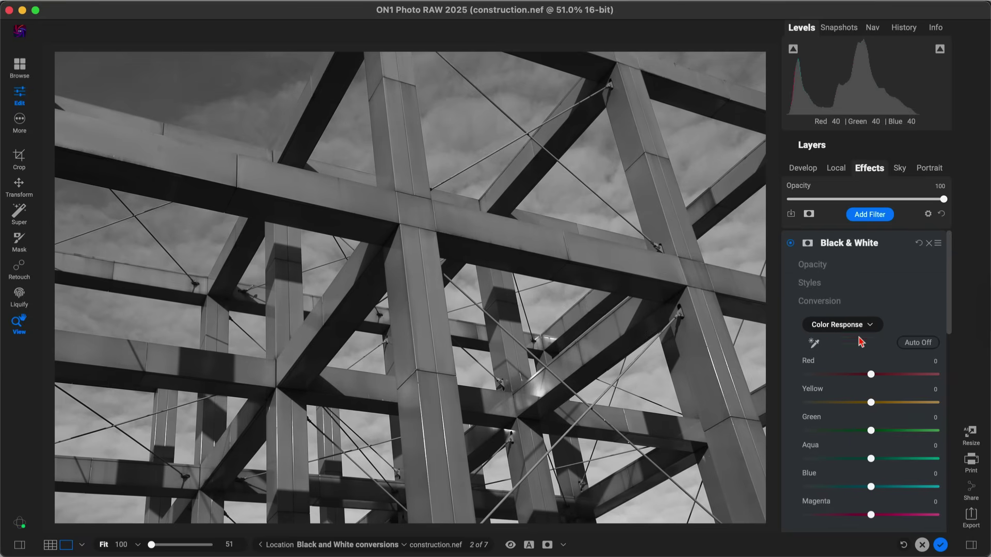
# - Look over the Color Response sliders and compare the photo with the Black & White filter off and on
pyautogui.scroll(-2, 860, 336)
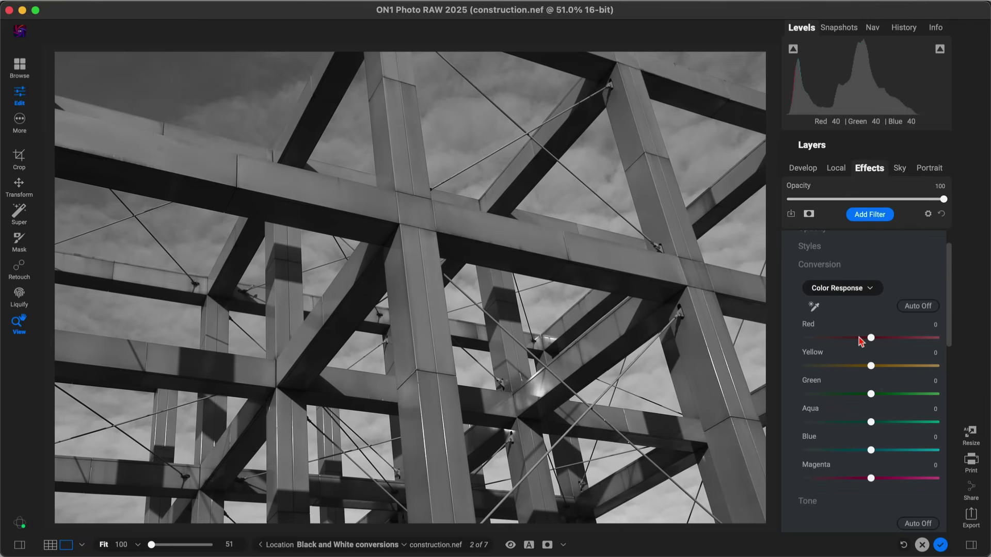
pyautogui.scroll(2, 849, 327)
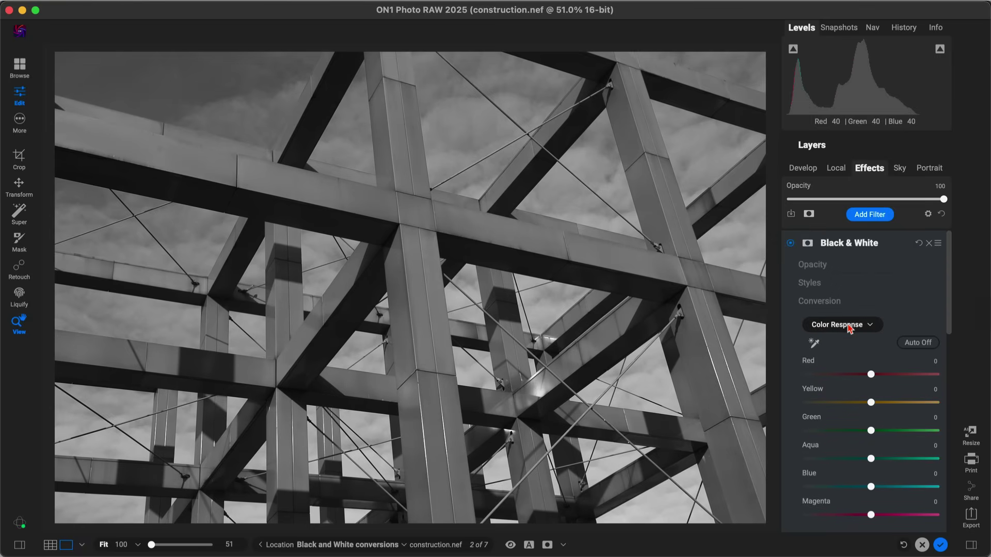
pyautogui.click(790, 244)
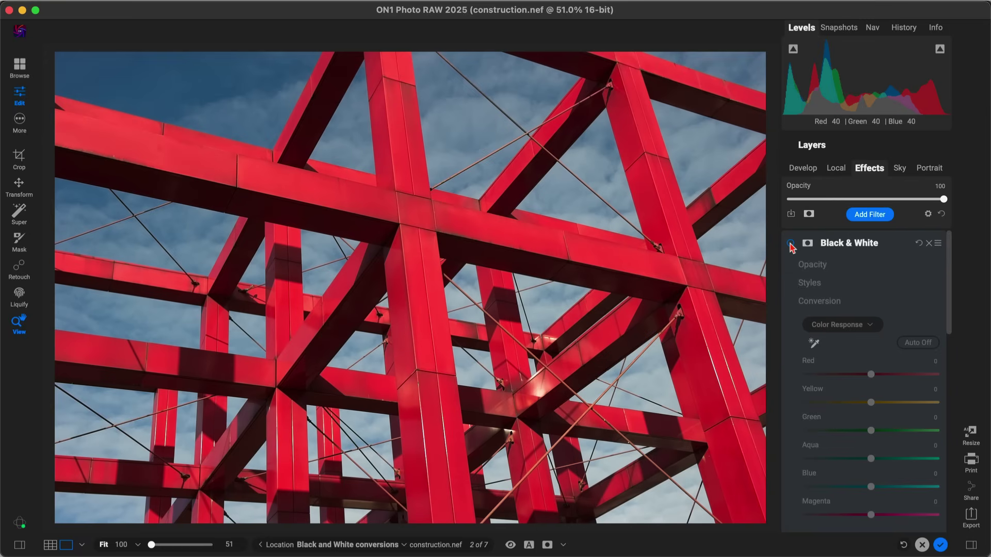
pyautogui.click(790, 244)
# - Set the Black & White filter's Color Response to Red 32 and Blue -55
pyautogui.scroll(-3, 881, 315)
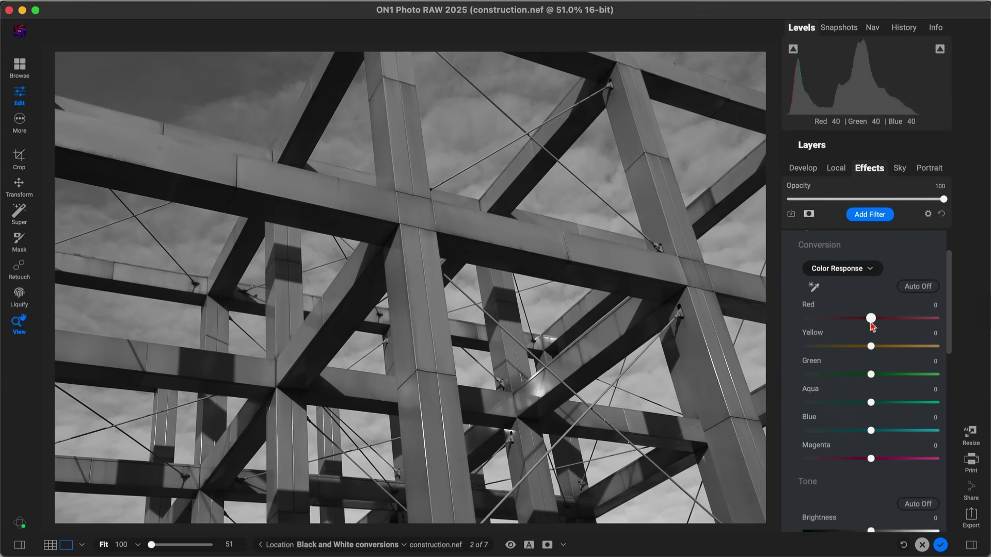
pyautogui.moveTo(870, 322); pyautogui.dragTo(908, 324)
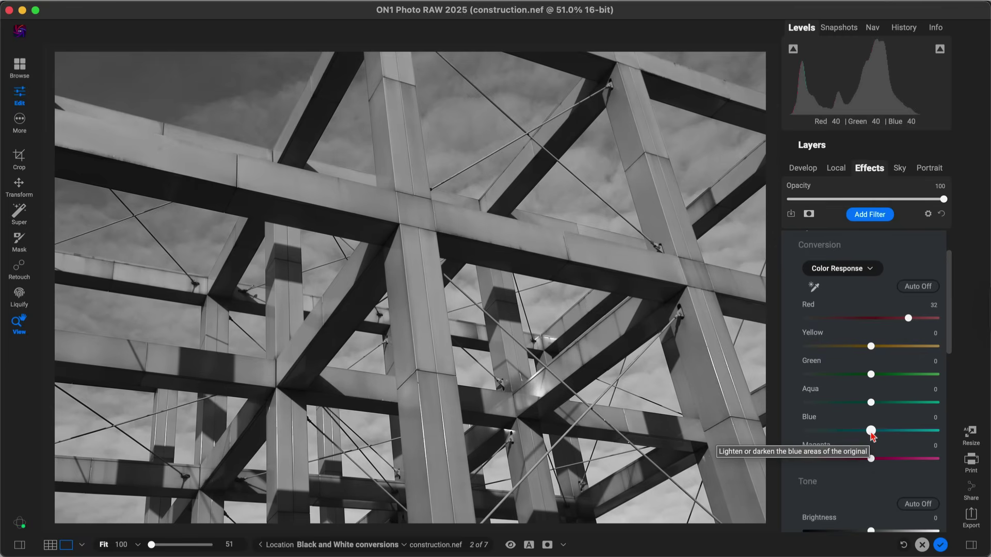
pyautogui.moveTo(869, 435); pyautogui.dragTo(819, 444)
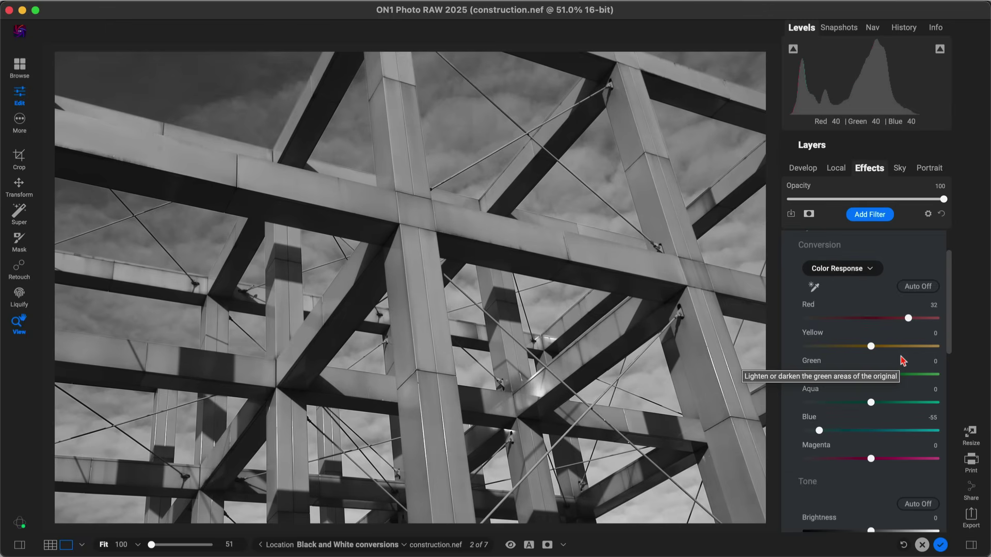
# - Set the Black & White filter's tone to Contrast 42, Brightness -40 and Whites 42
pyautogui.scroll(-6, 902, 359)
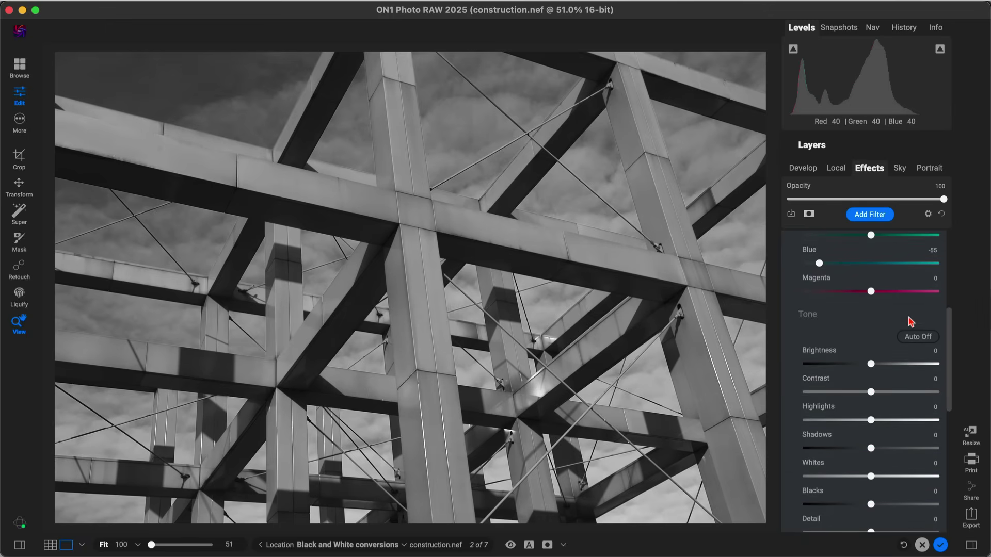
pyautogui.scroll(-2, 872, 324)
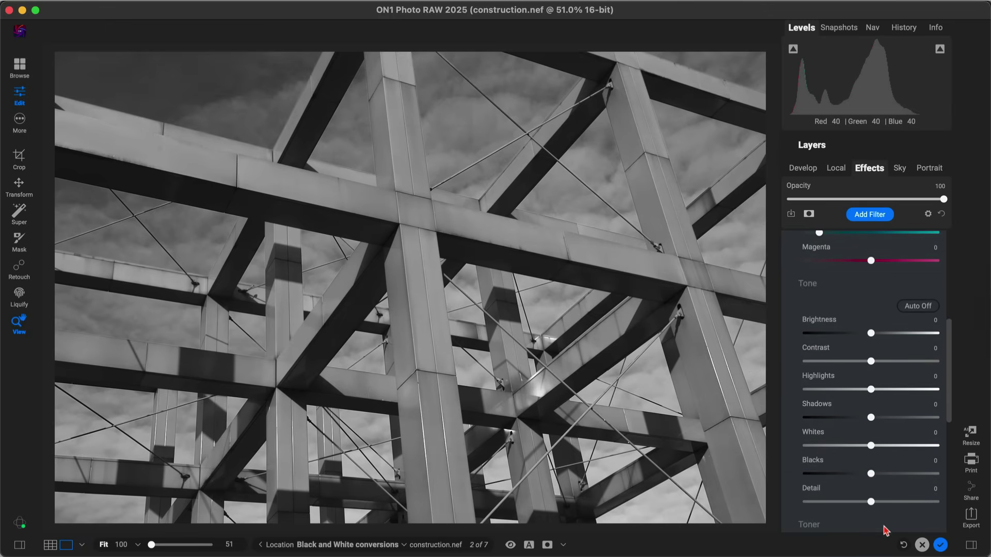
pyautogui.scroll(-1, 890, 522)
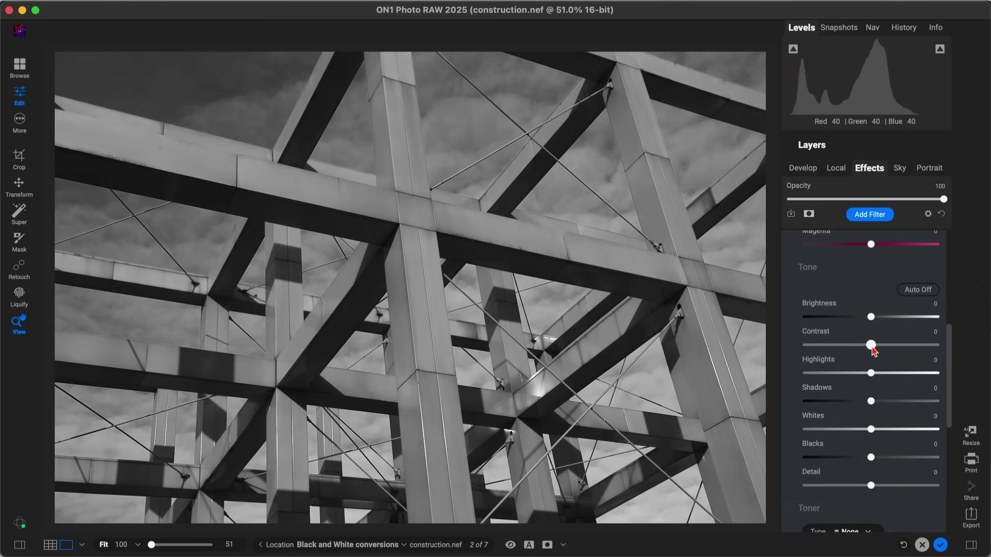
pyautogui.moveTo(872, 345); pyautogui.dragTo(914, 350)
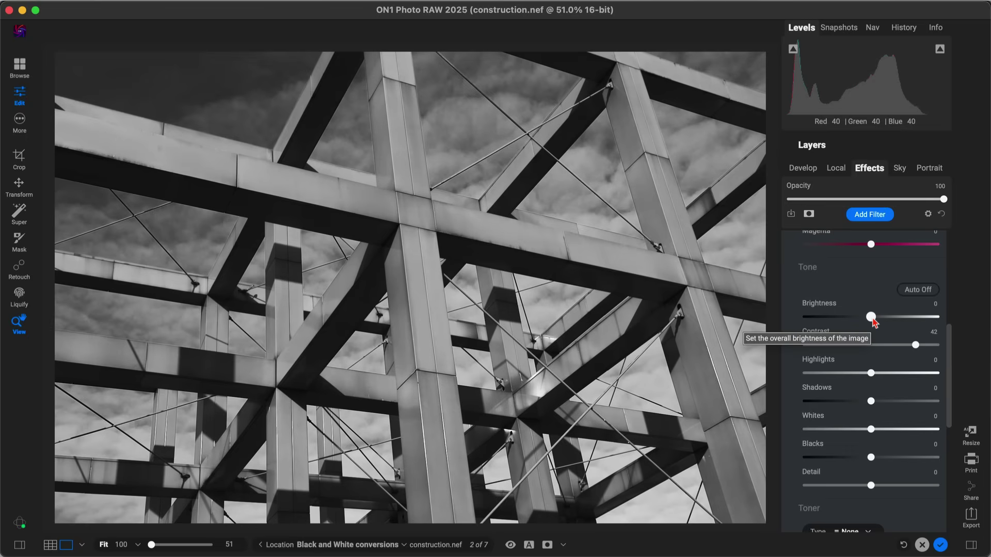
pyautogui.moveTo(873, 322); pyautogui.dragTo(827, 323)
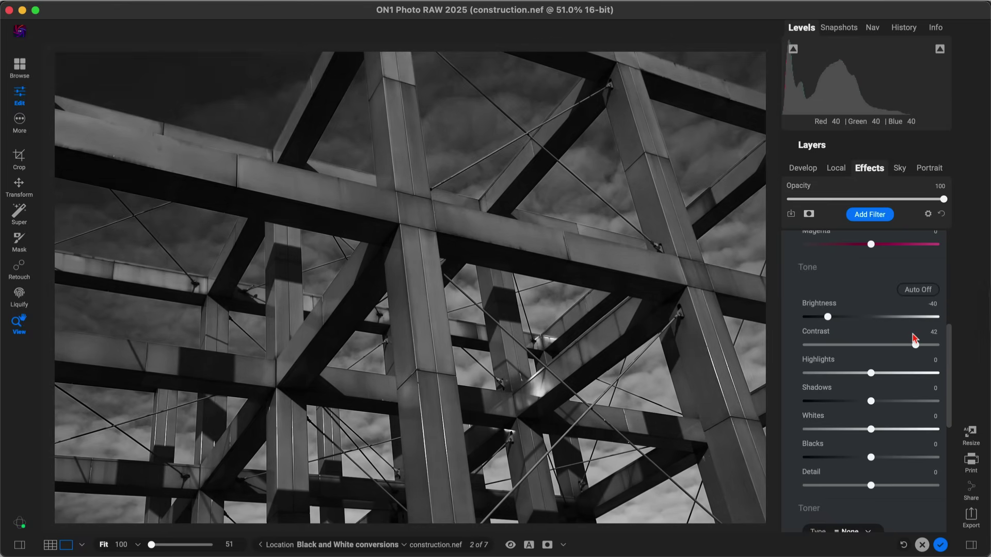
pyautogui.moveTo(871, 430); pyautogui.dragTo(915, 433)
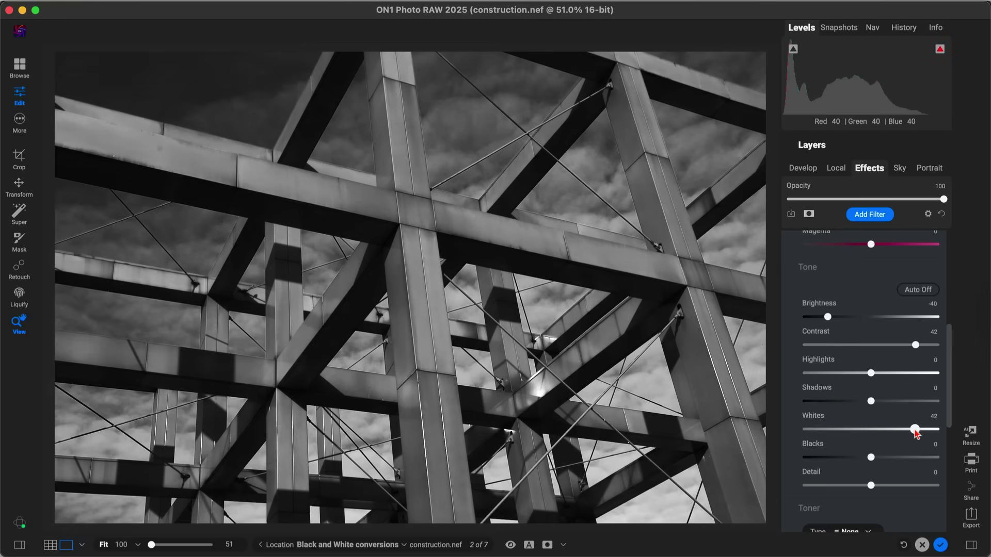
# - Toggle the Black & White filter off and on to compare the adjusted conversion with the original colour photo
pyautogui.scroll(10, 869, 285)
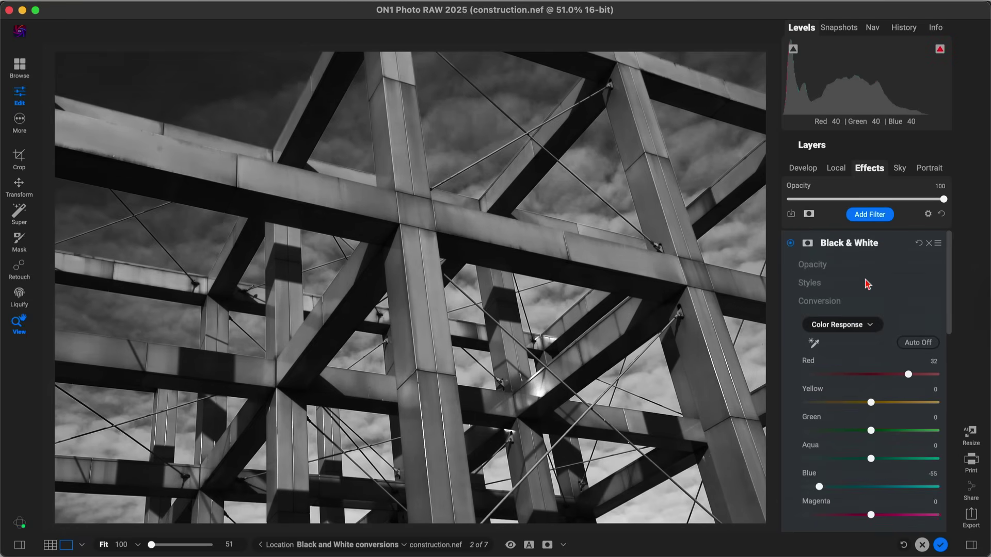
pyautogui.click(790, 242)
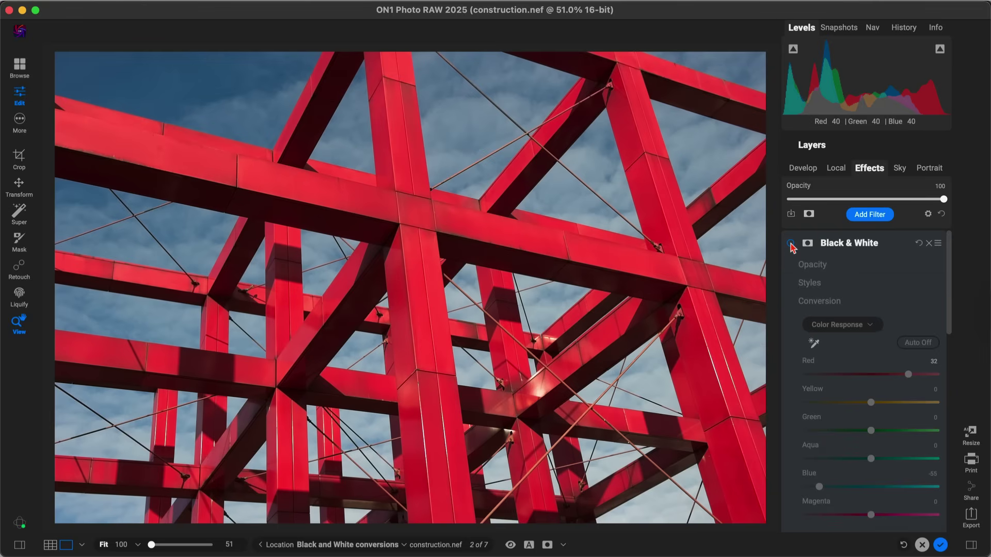
pyautogui.click(789, 243)
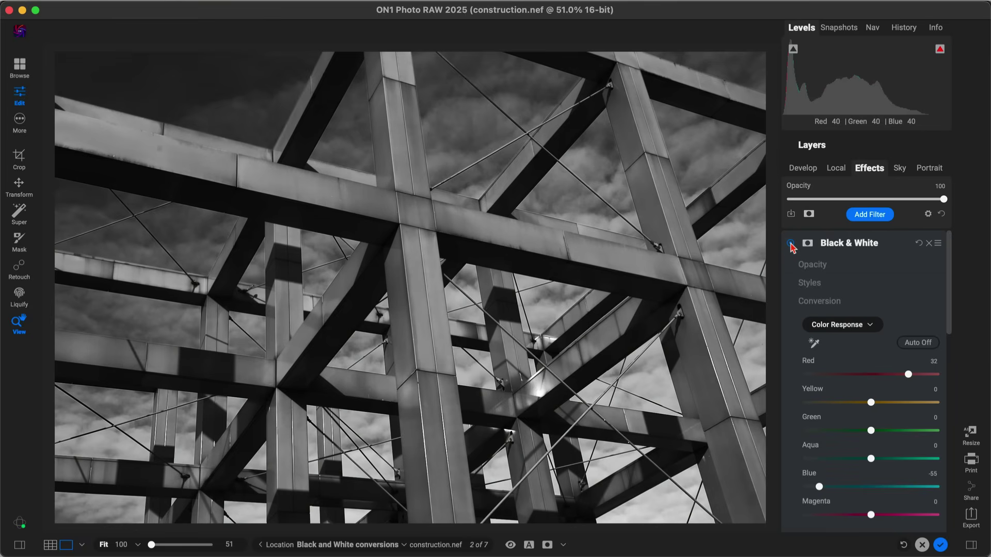
pyautogui.click(790, 242)
pyautogui.click(790, 242)
# - Examine the Black & White filter's Tone, Toner and Film Grain settings
pyautogui.scroll(-5, 880, 289)
pyautogui.scroll(-8, 880, 289)
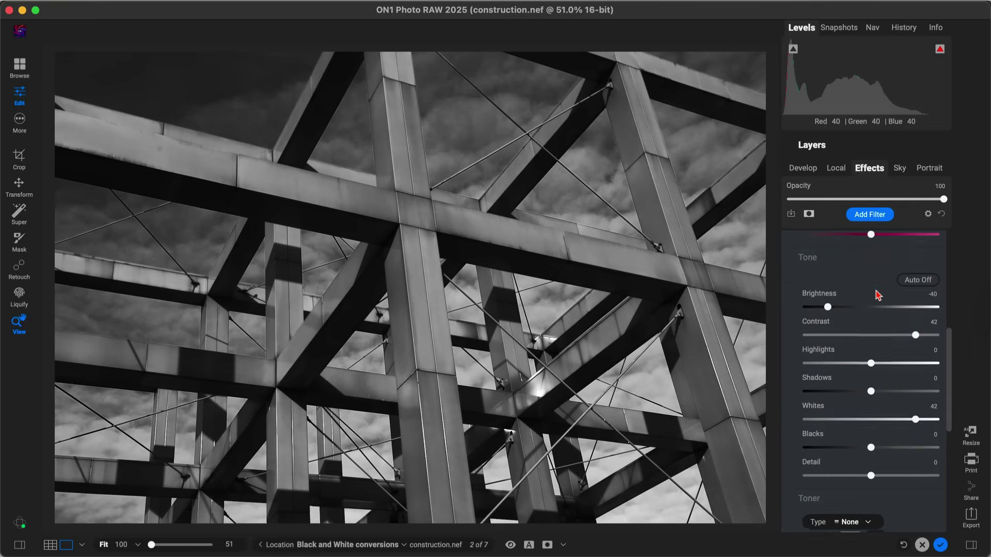
pyautogui.scroll(4, 900, 355)
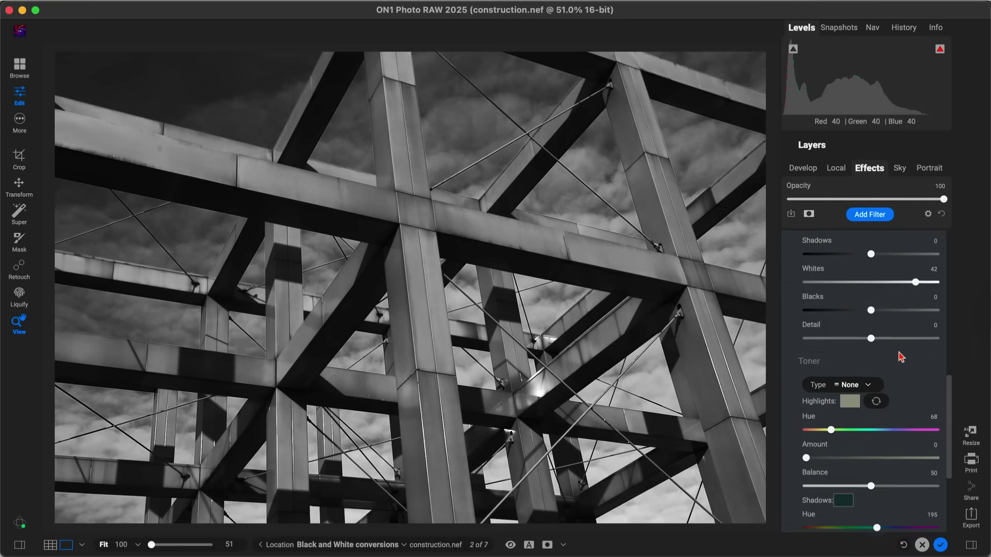
pyautogui.scroll(-4, 889, 278)
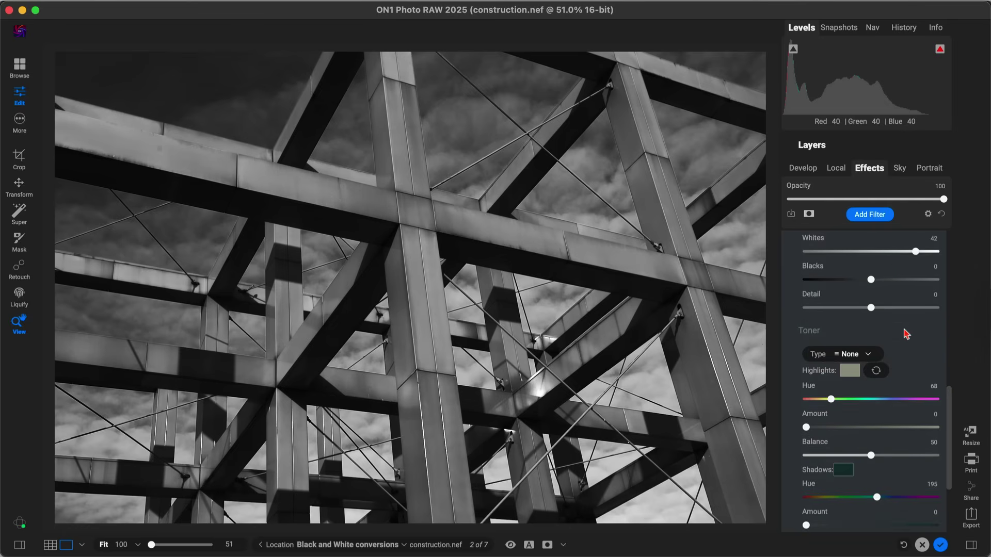
pyautogui.scroll(6, 842, 332)
pyautogui.scroll(-6, 871, 353)
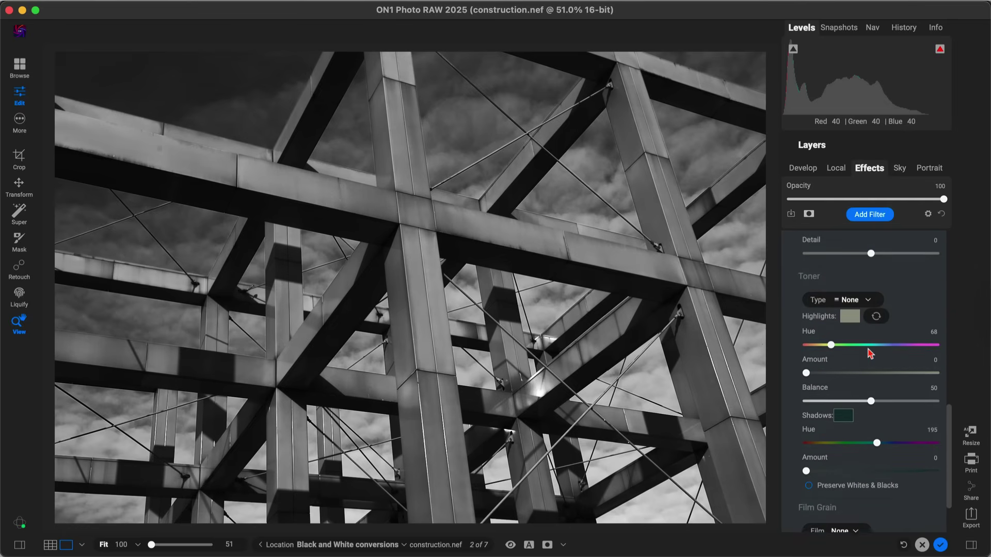
pyautogui.scroll(1, 869, 351)
pyautogui.scroll(-3, 853, 300)
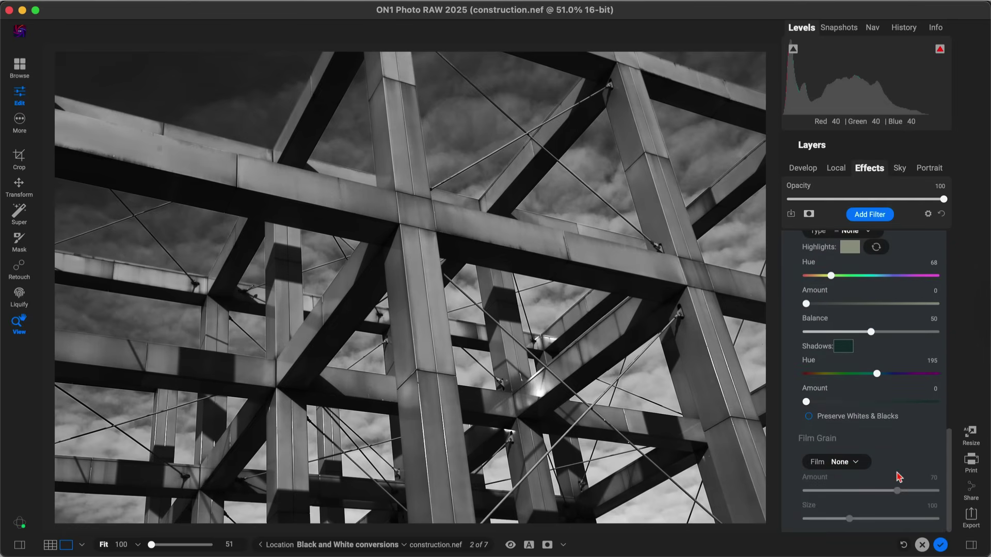
pyautogui.scroll(3, 880, 437)
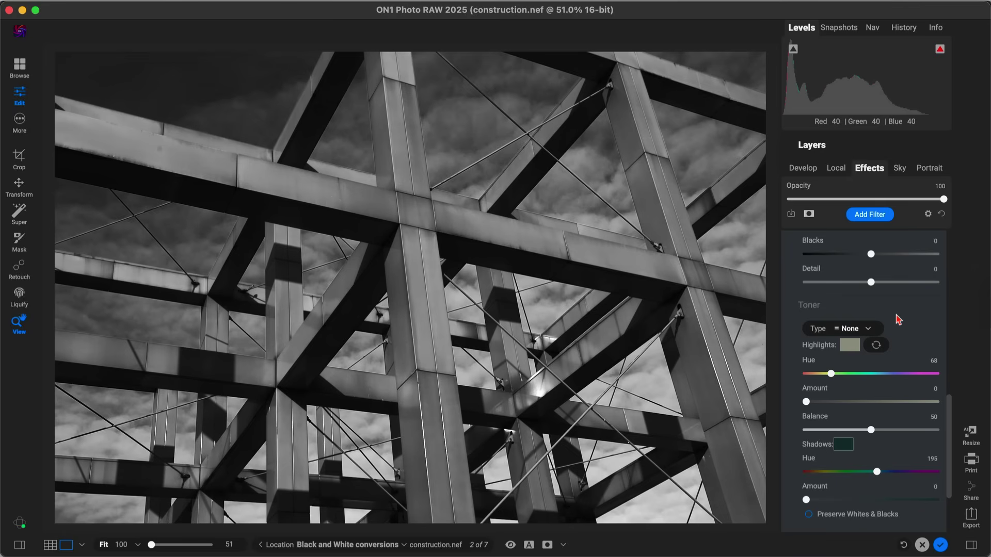
# - Apply the Selenium 3 toner type to the Black & White filter
pyautogui.scroll(-3, 897, 319)
pyautogui.click(868, 244)
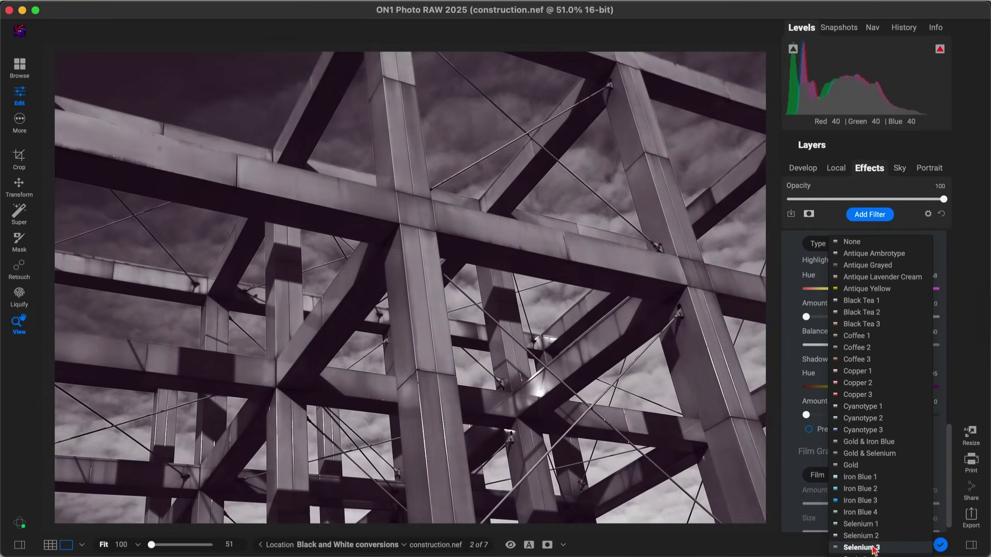
pyautogui.click(872, 548)
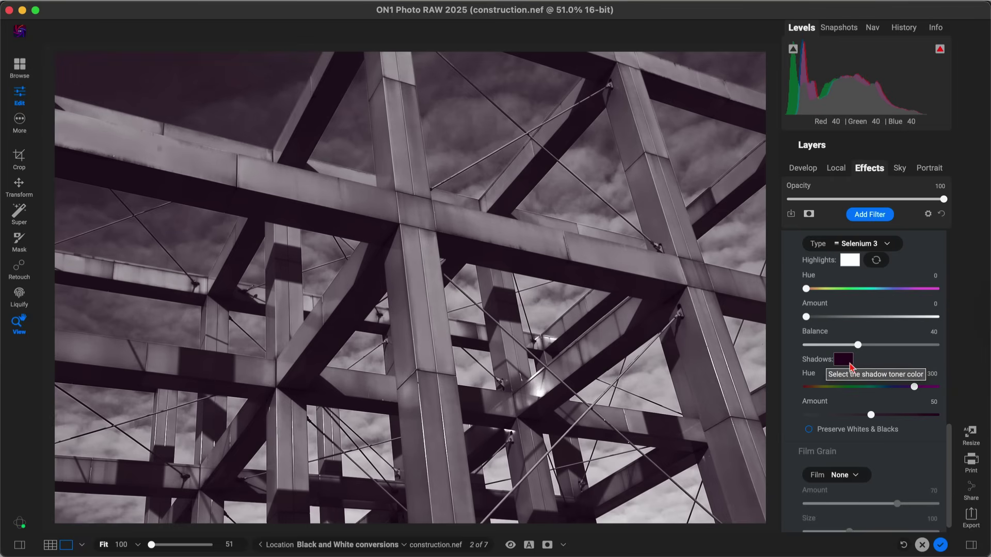
# - Change the toner's highlight colour to orange with Hue 38, and set the highlight Amount to 47
pyautogui.click(850, 261)
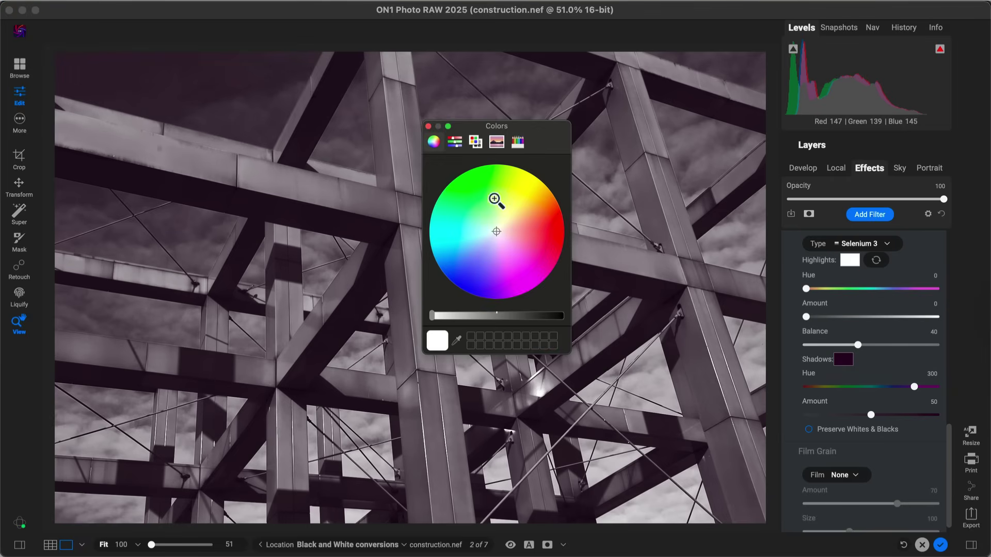
pyautogui.click(515, 236)
pyautogui.click(536, 209)
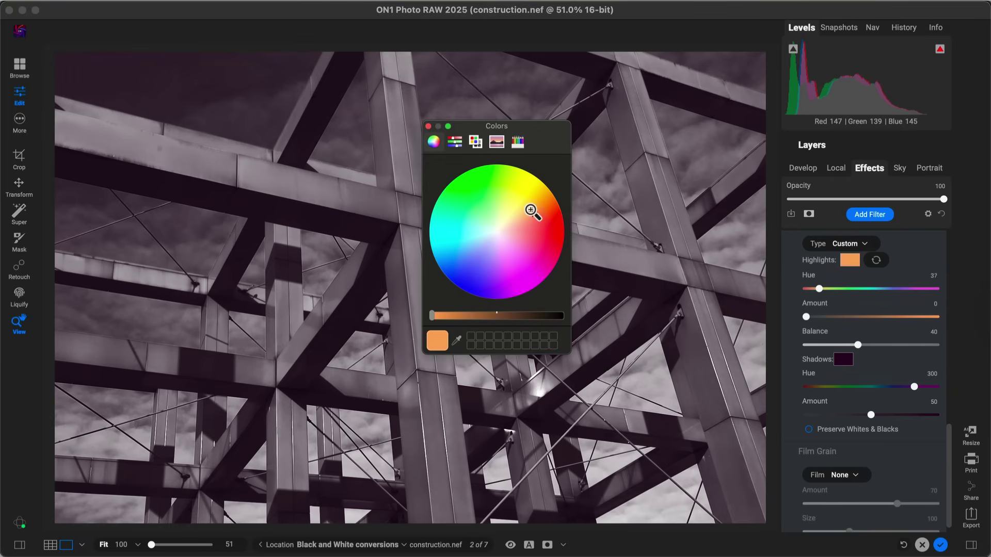
pyautogui.click(426, 123)
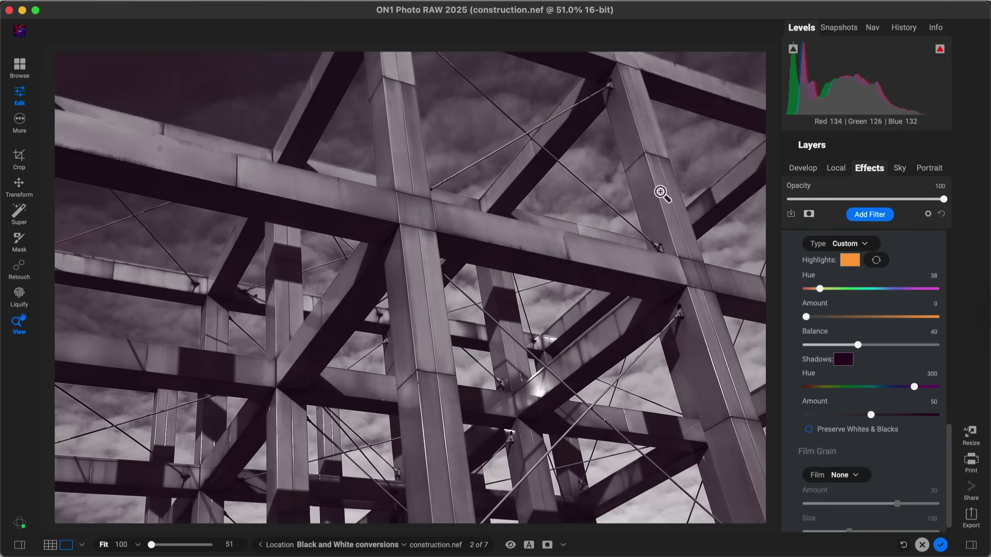
pyautogui.moveTo(806, 317); pyautogui.dragTo(866, 318)
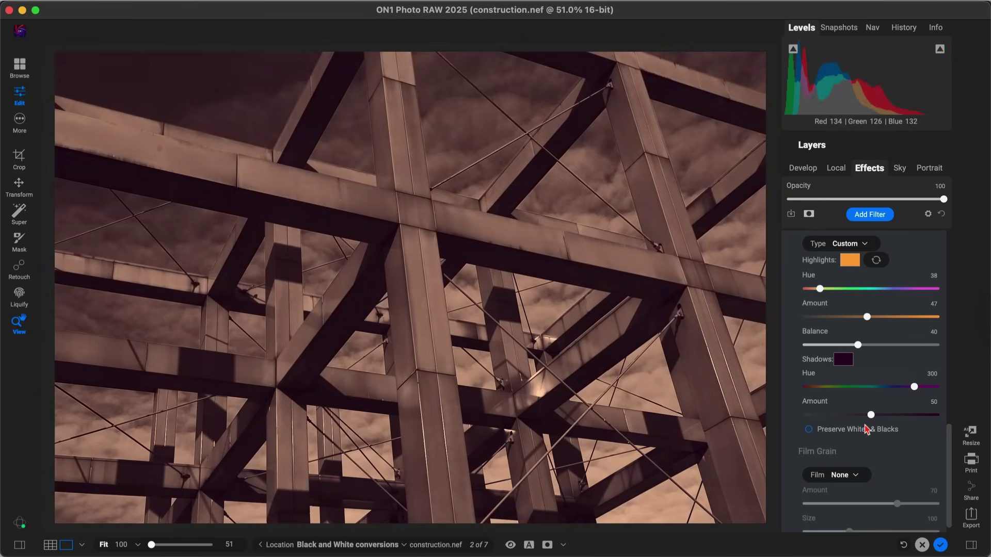
# - Set the Black & White toner type to None and add Ilford Delta 3200 film grain with Amount 100
pyautogui.click(846, 244)
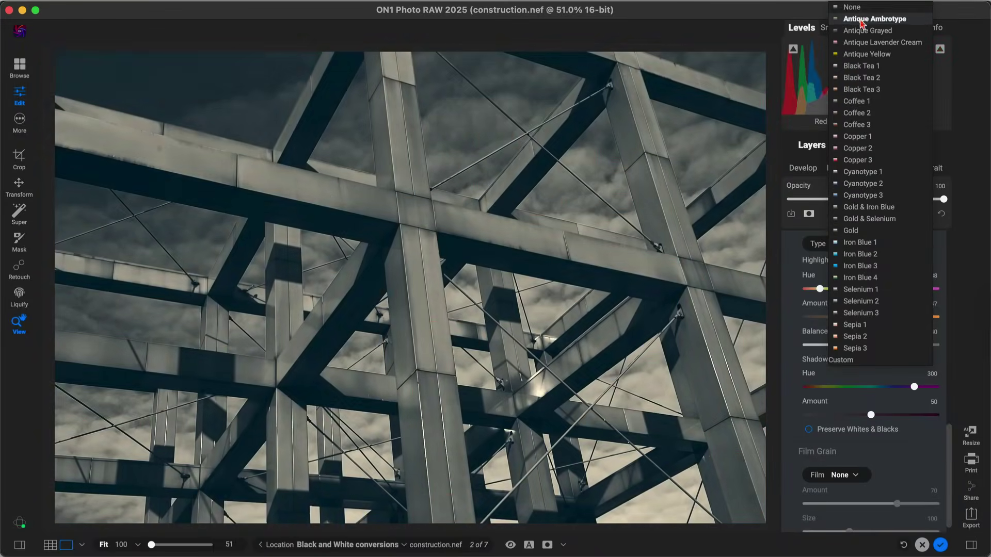
pyautogui.click(859, 9)
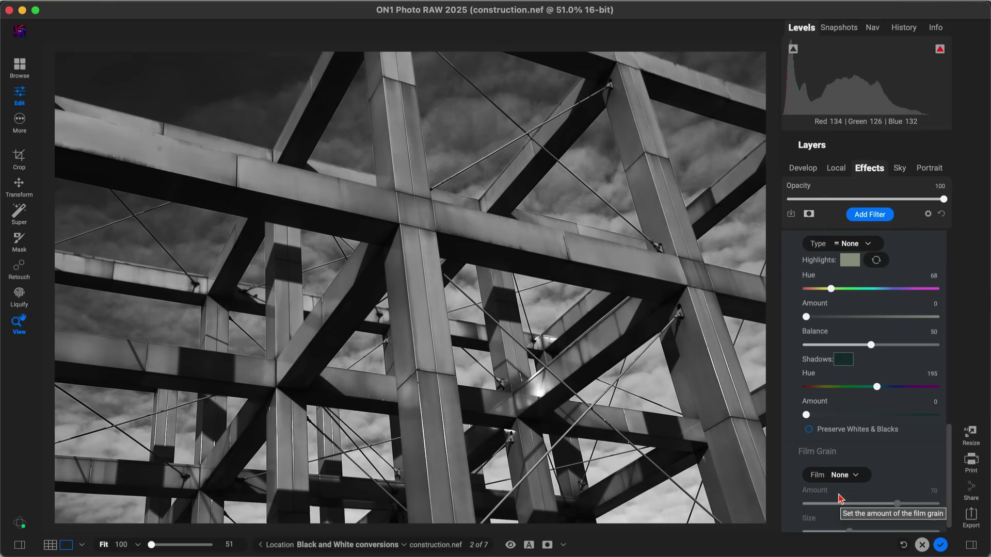
pyautogui.click(855, 475)
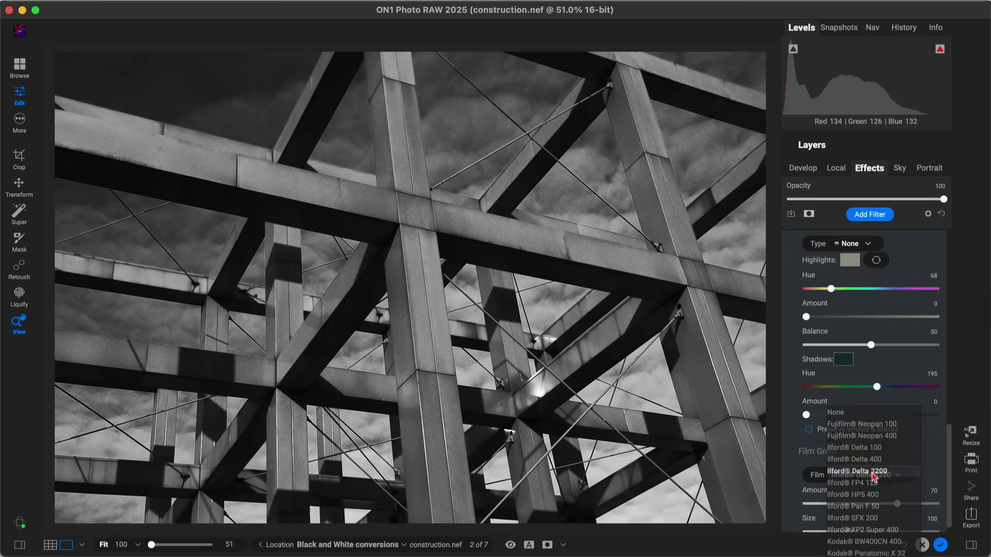
pyautogui.click(872, 471)
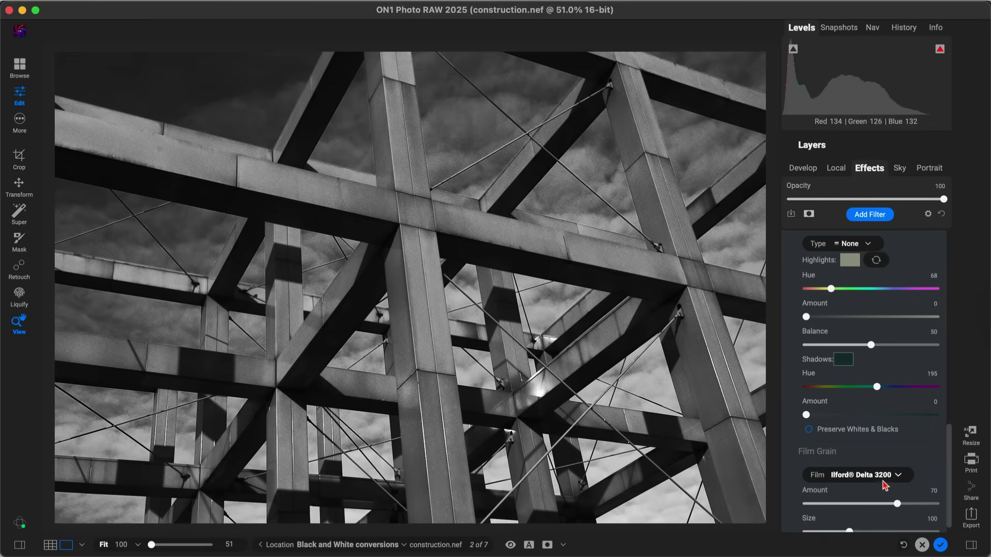
pyautogui.scroll(-1, 882, 452)
pyautogui.moveTo(899, 489); pyautogui.dragTo(947, 494)
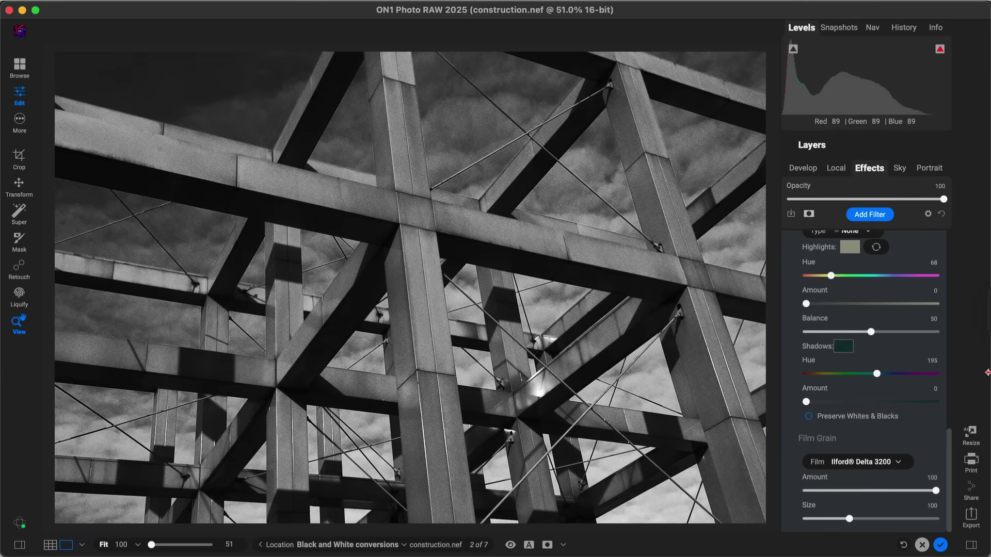
pyautogui.moveTo(935, 492); pyautogui.dragTo(972, 494)
# - Toggle the Black & White filter off and on to compare the grainy conversion with the colour construction photo
pyautogui.scroll(10, 823, 387)
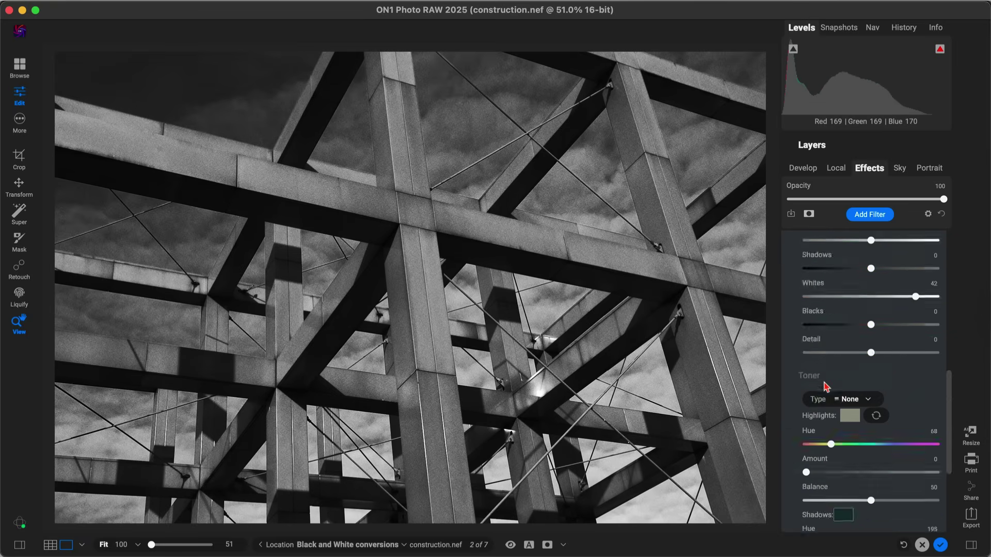
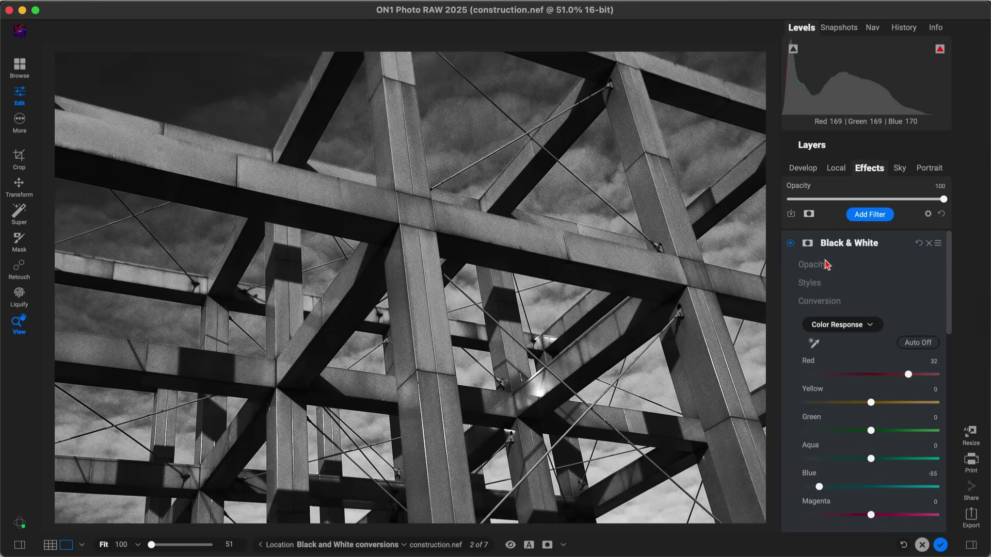
pyautogui.click(791, 243)
pyautogui.click(790, 243)
pyautogui.click(790, 243)
pyautogui.click(790, 243)
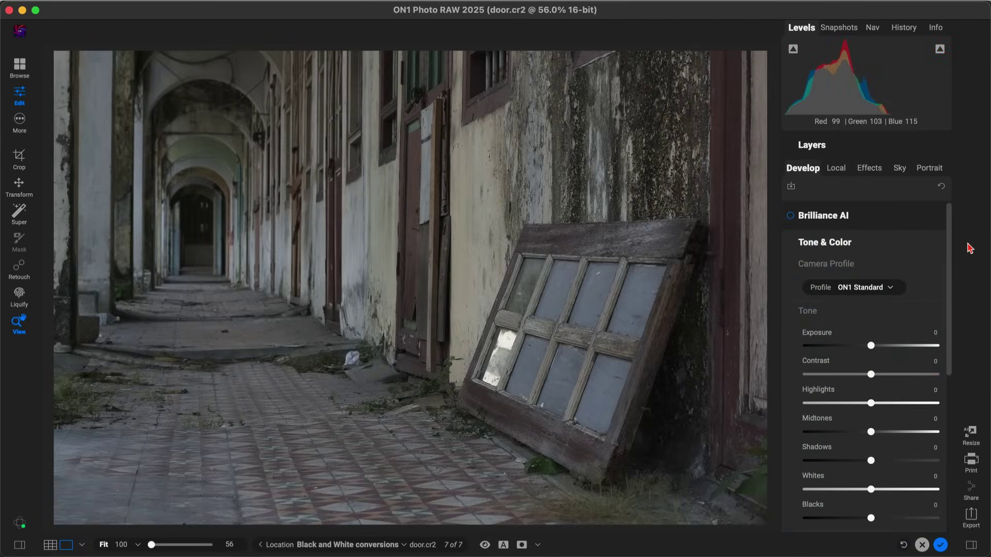
# - Add a LUTs effects filter to the door photo and set its category to Black and White
pyautogui.click(870, 168)
pyautogui.click(875, 215)
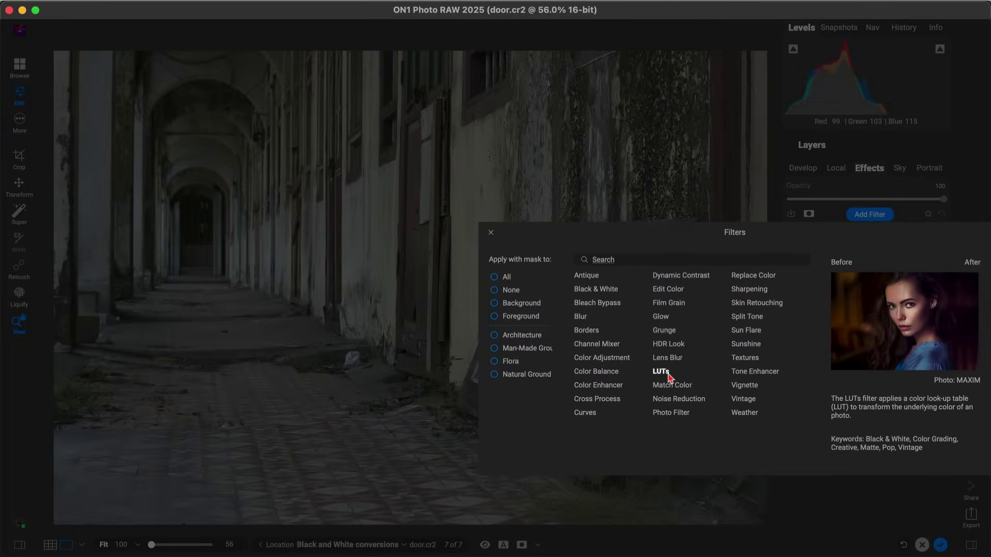
pyautogui.click(665, 374)
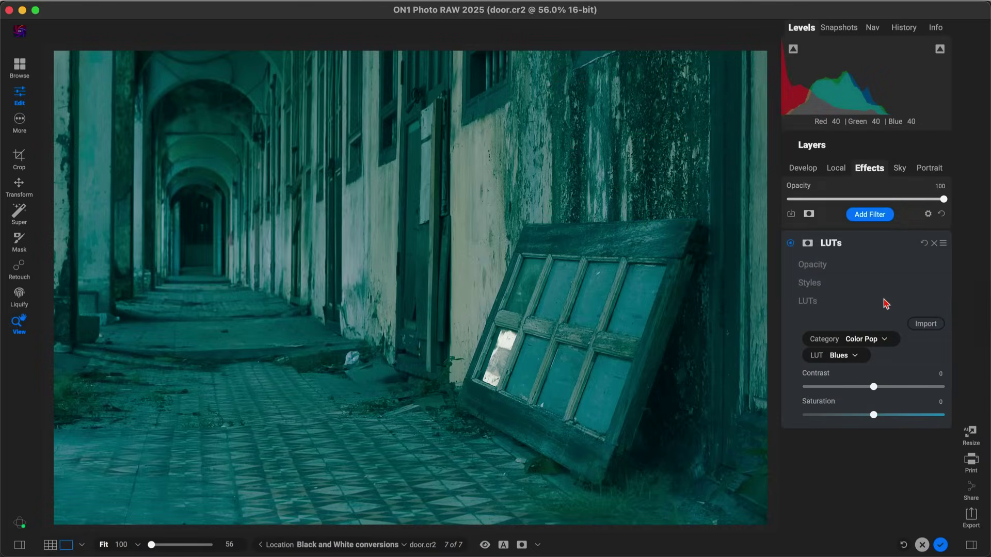
pyautogui.click(886, 340)
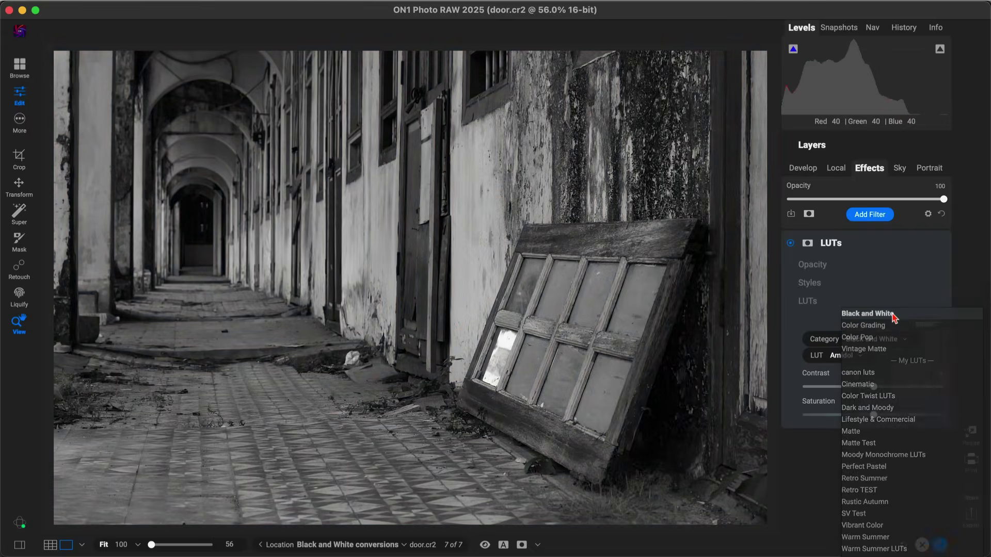
pyautogui.click(895, 314)
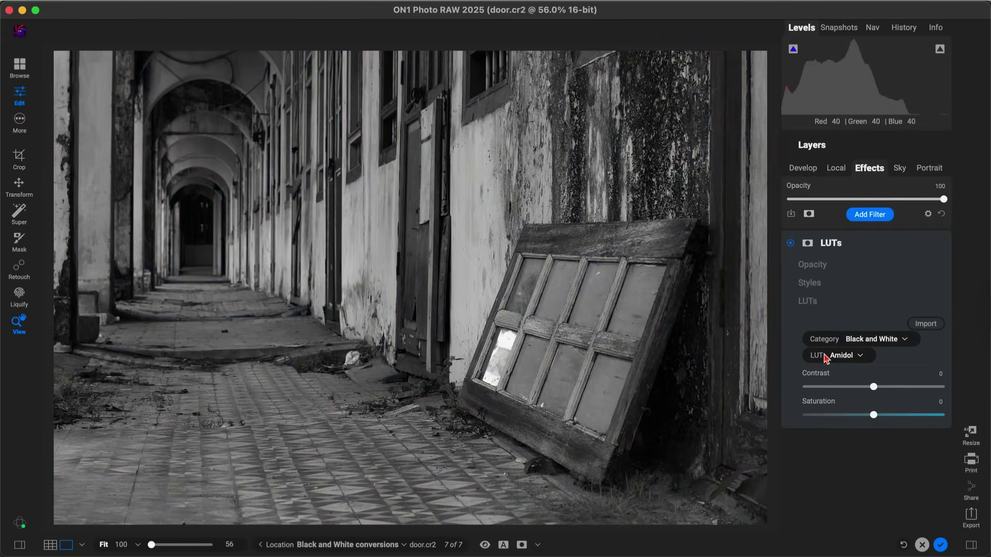
# - Apply the Pyro LUT and toggle the LUTs filter off and on to compare it with the original
pyautogui.click(862, 356)
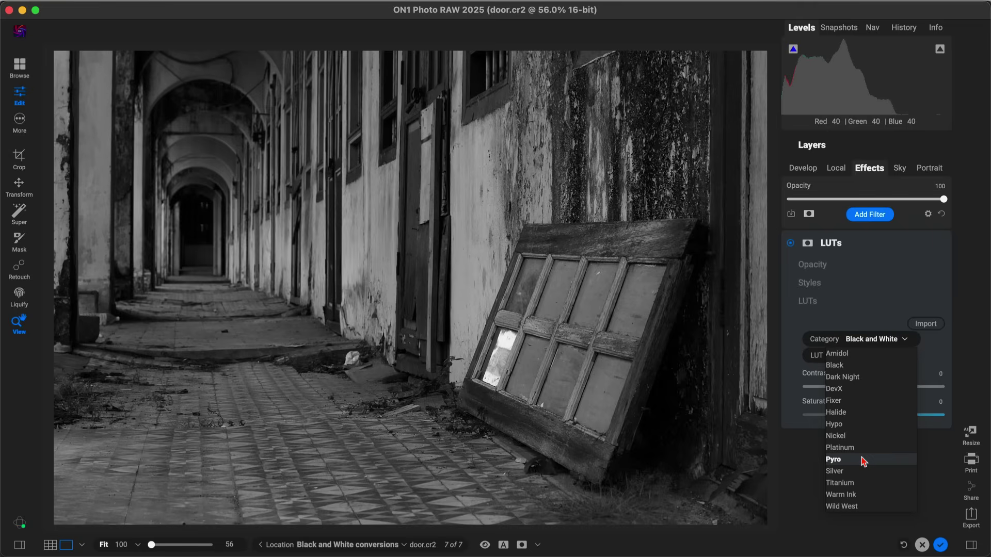
pyautogui.click(846, 460)
pyautogui.click(790, 243)
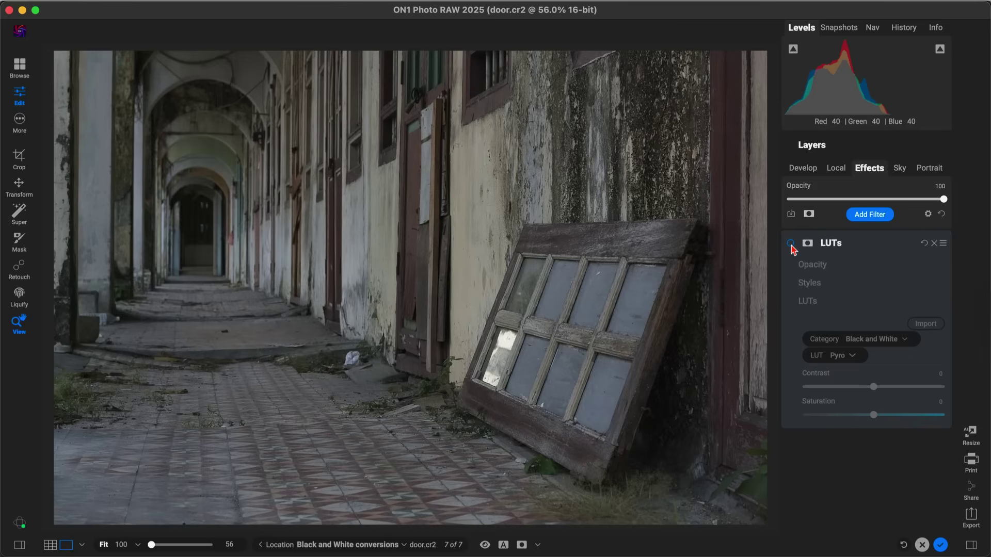
pyautogui.click(790, 244)
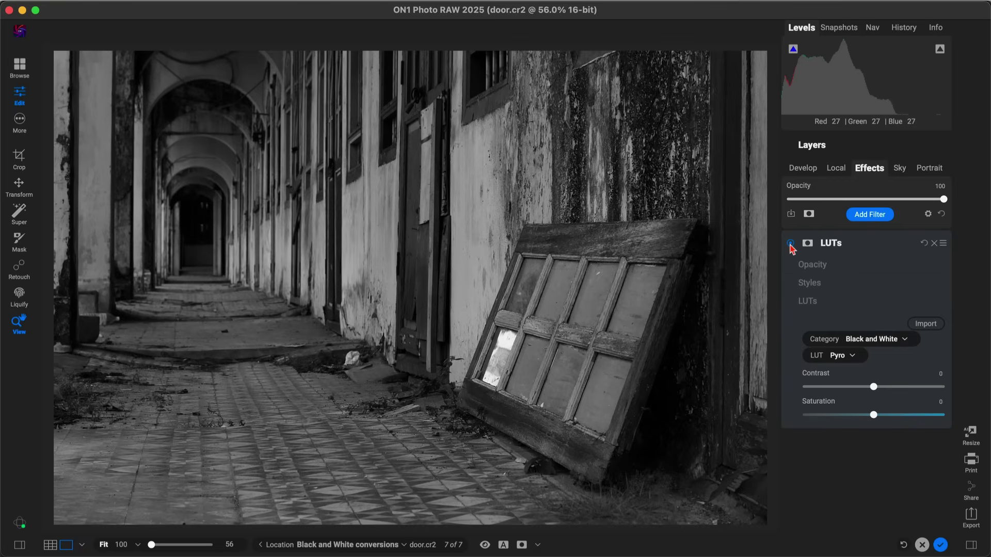
# - Add a local adjustment and place a Reflected Gradient masking bug on the wall beside the leaning window frame
pyautogui.click(832, 170)
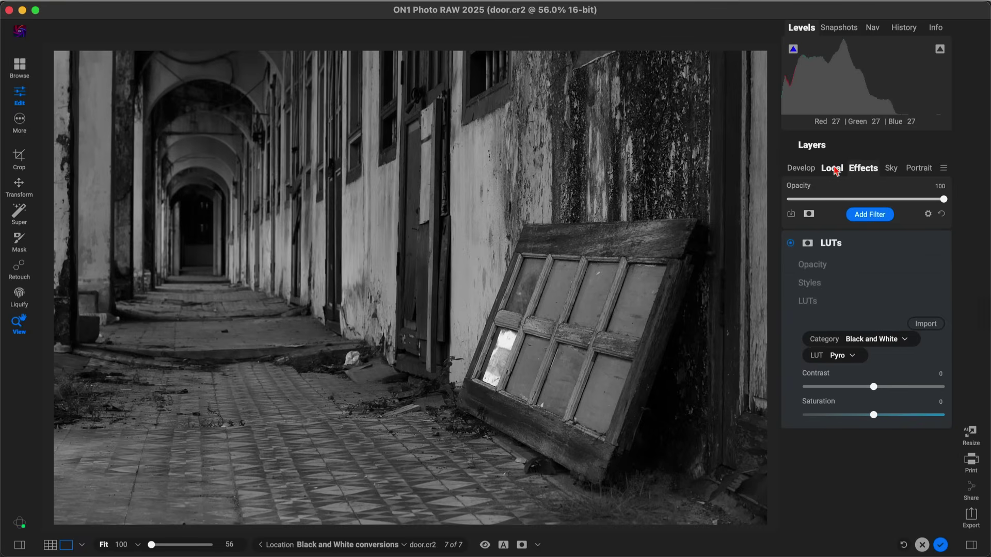
pyautogui.click(856, 189)
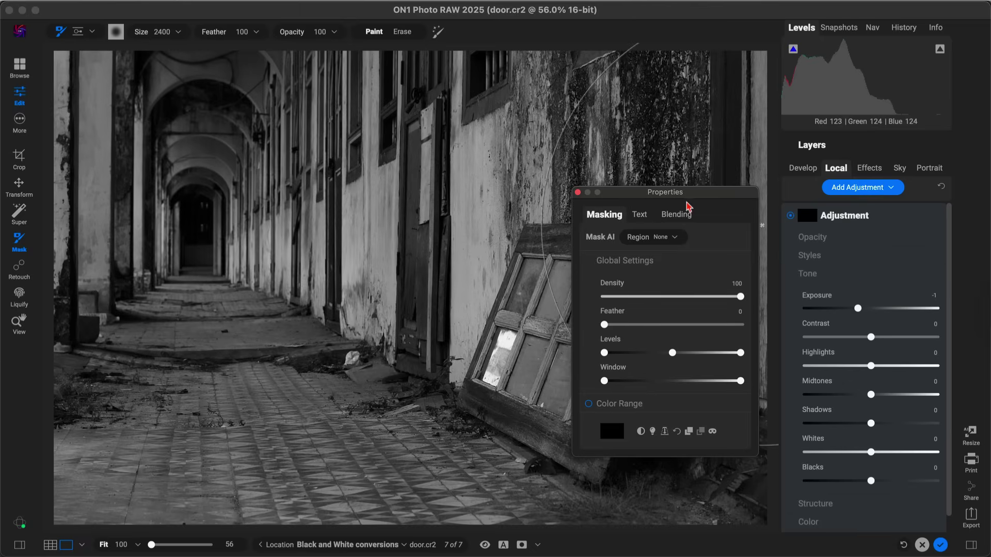
pyautogui.click(577, 193)
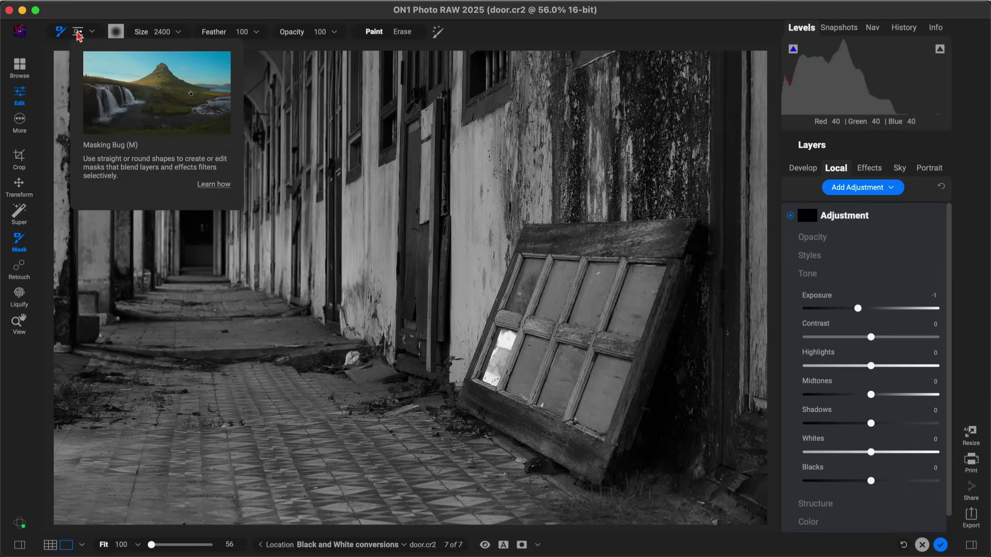
pyautogui.click(77, 33)
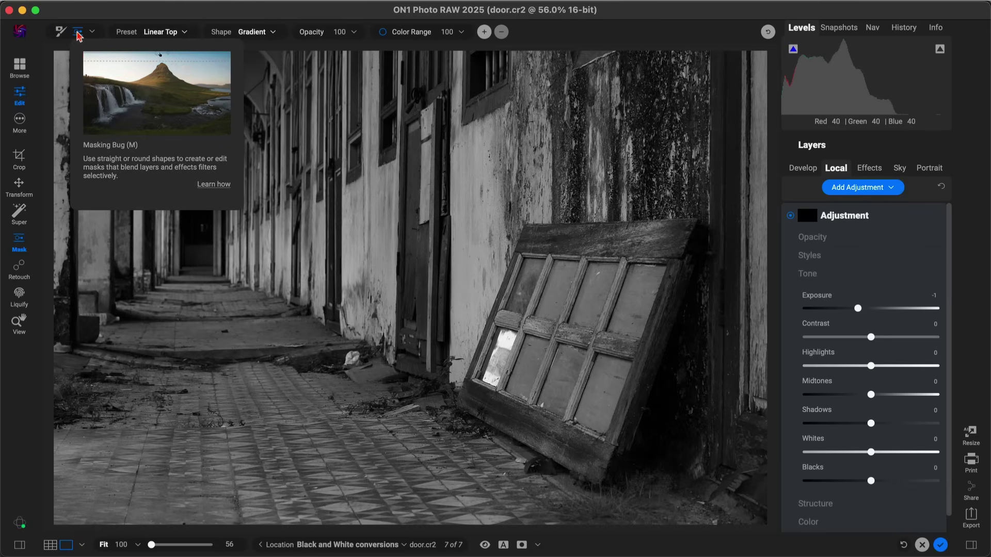
pyautogui.click(273, 32)
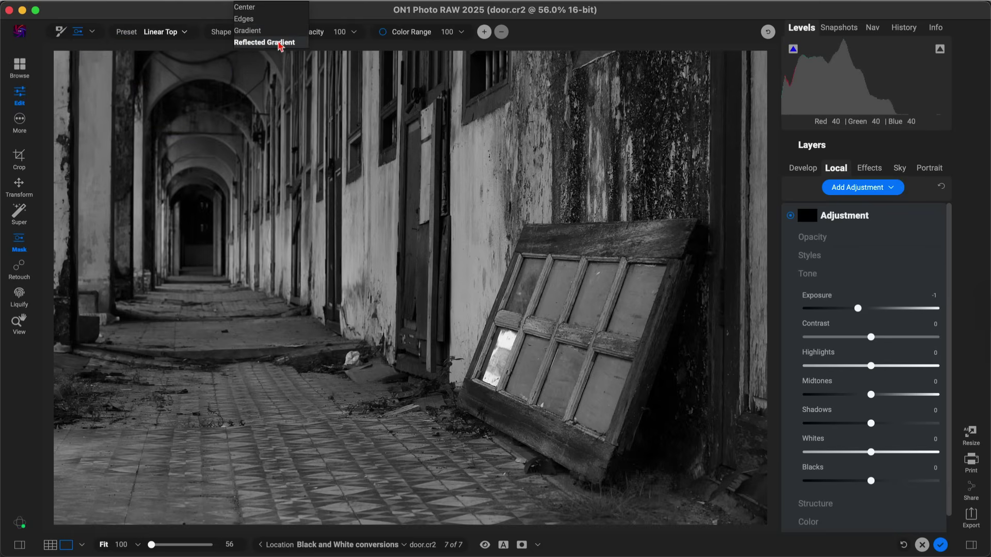
pyautogui.click(272, 42)
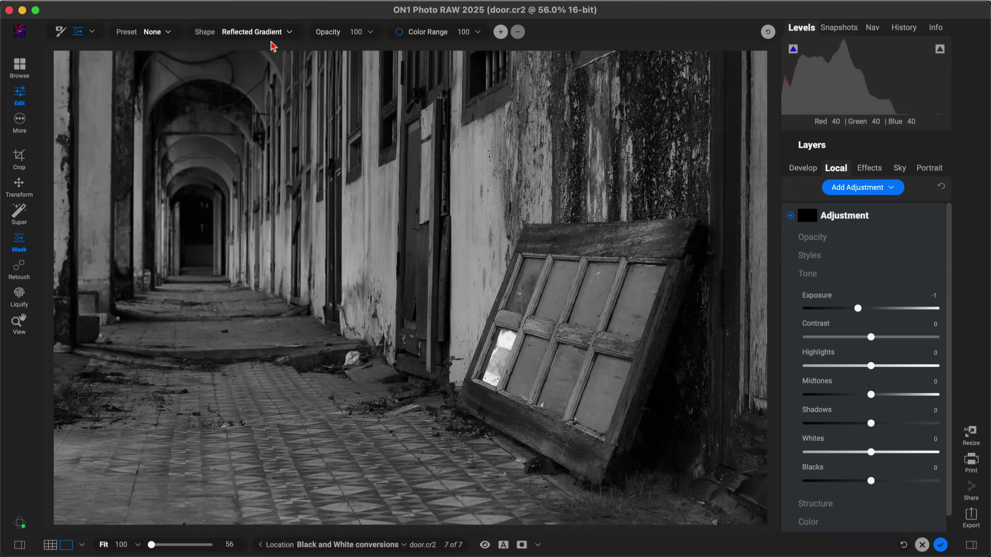
pyautogui.click(386, 289)
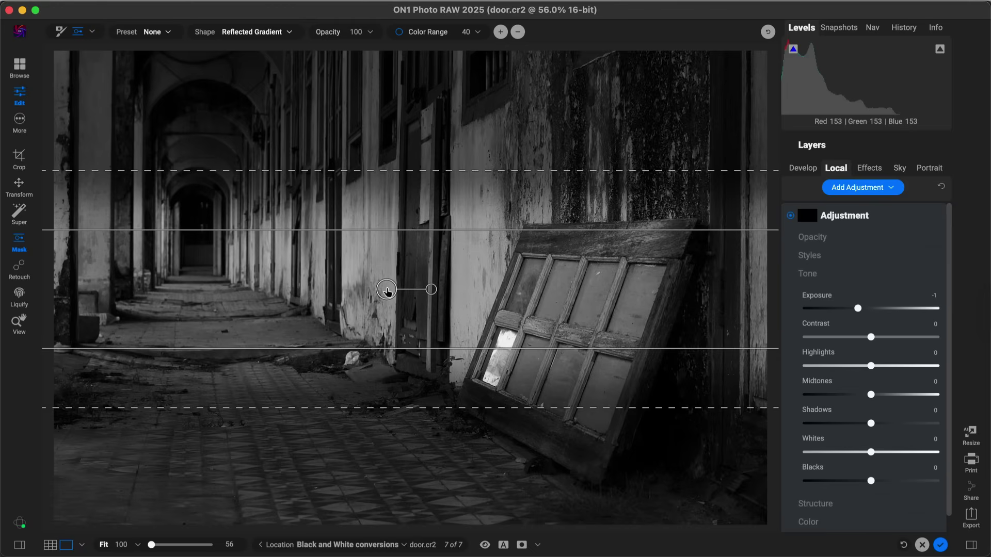
# - Rotate the reflected gradient to slope down towards the leaning frame, narrow its clear band and widen both feathered edges
pyautogui.moveTo(431, 289); pyautogui.dragTo(432, 309)
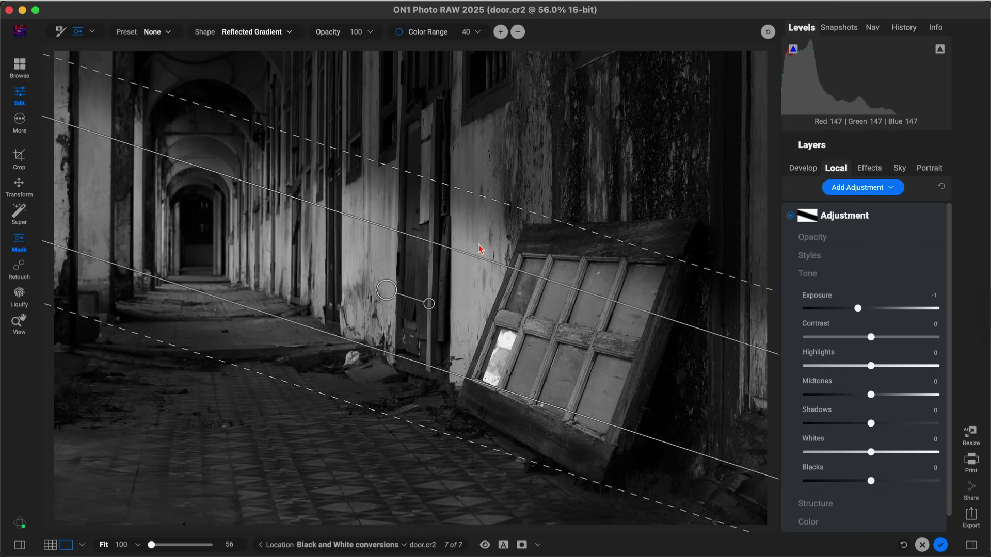
pyautogui.moveTo(457, 255); pyautogui.dragTo(458, 260)
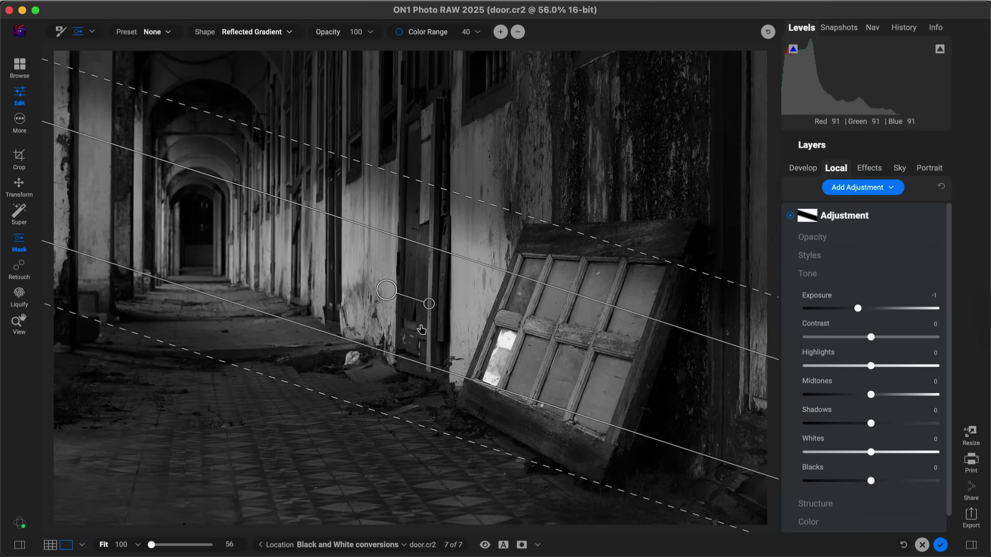
pyautogui.moveTo(407, 359); pyautogui.dragTo(406, 349)
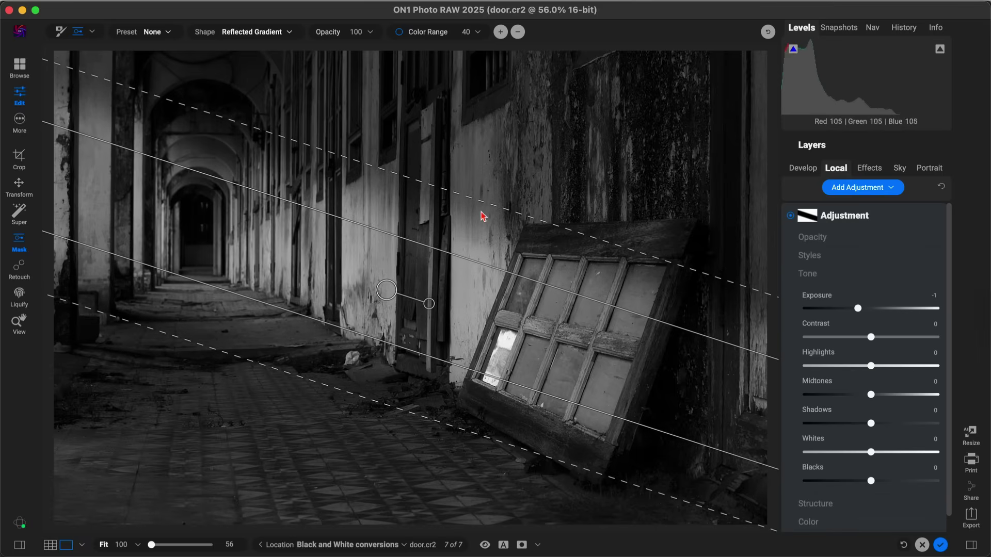
pyautogui.moveTo(485, 203); pyautogui.dragTo(517, 126)
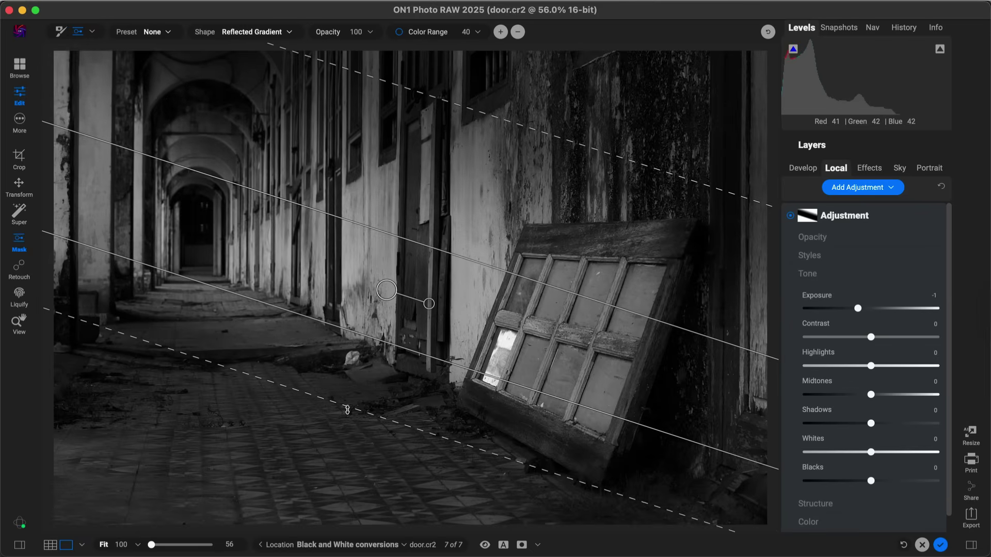
pyautogui.moveTo(351, 393); pyautogui.dragTo(328, 447)
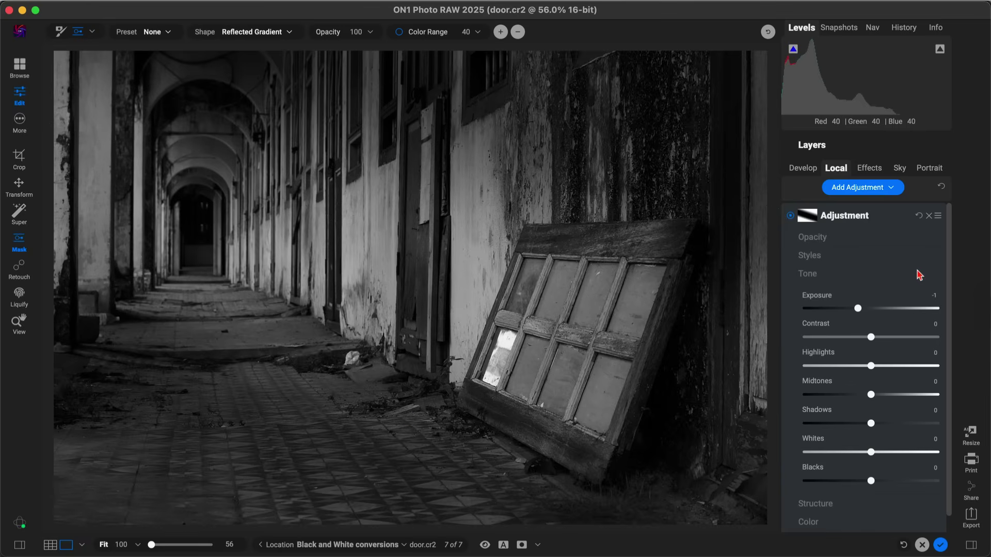
# - Set the local adjustment's Exposure to -1.6, Contrast to 13 and Whites to 6
pyautogui.moveTo(859, 310); pyautogui.dragTo(879, 336)
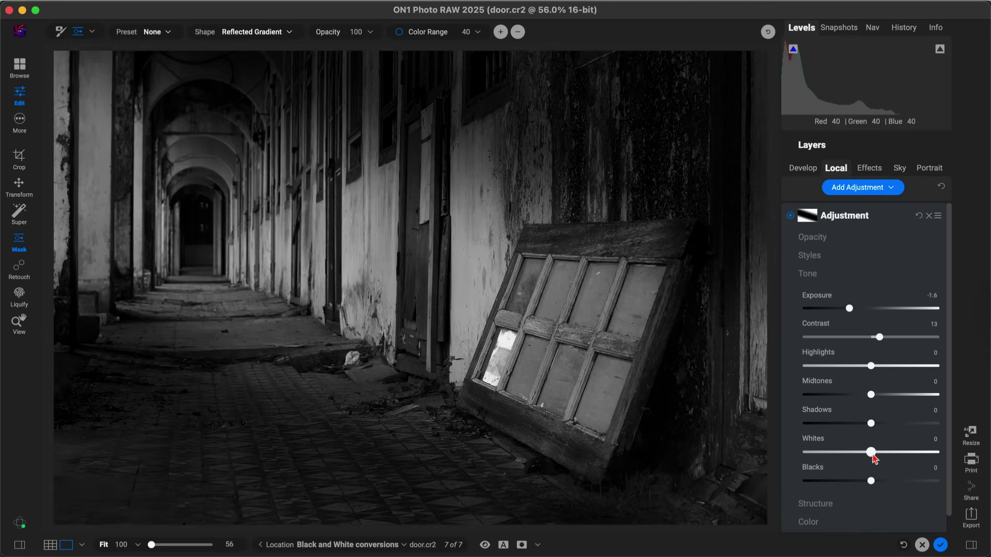
pyautogui.moveTo(872, 452); pyautogui.dragTo(875, 452)
# - Toggle the local adjustment off and on to compare the door photo with and without the darkened surroundings
pyautogui.click(789, 215)
pyautogui.click(790, 216)
pyautogui.click(790, 216)
pyautogui.click(790, 216)
pyautogui.click(791, 216)
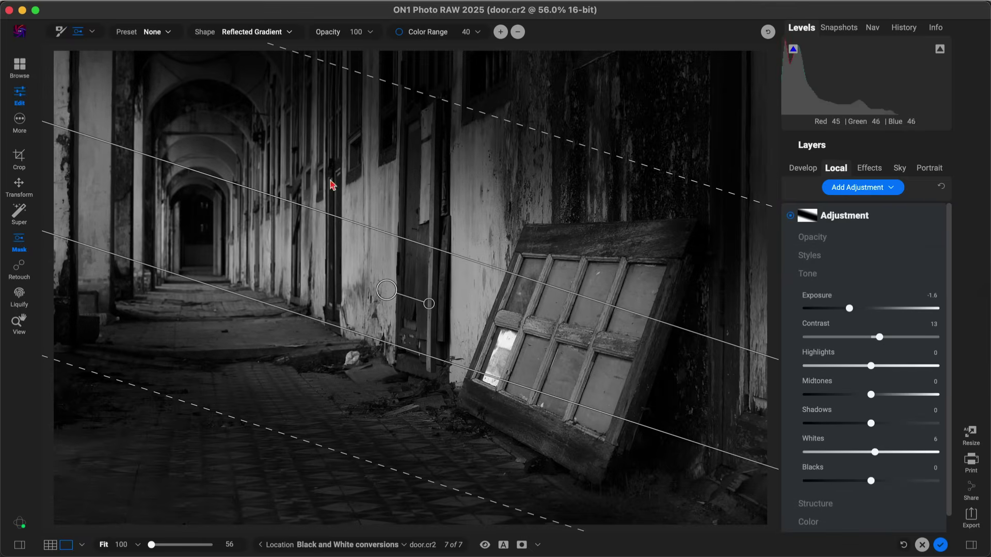
pyautogui.click(790, 216)
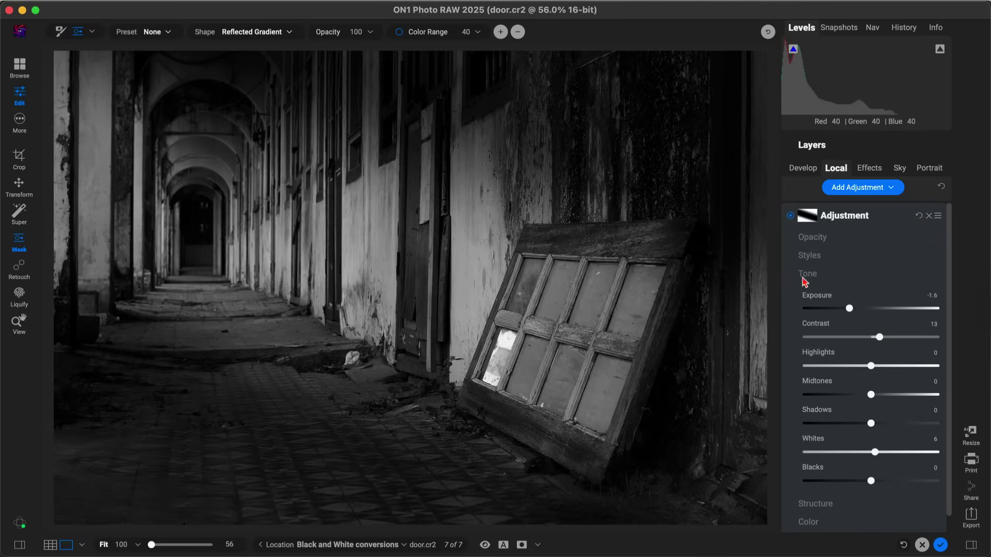
# - Copy the darkening adjustment's gradient mask and add a second local adjustment
pyautogui.doubleClick(808, 220)
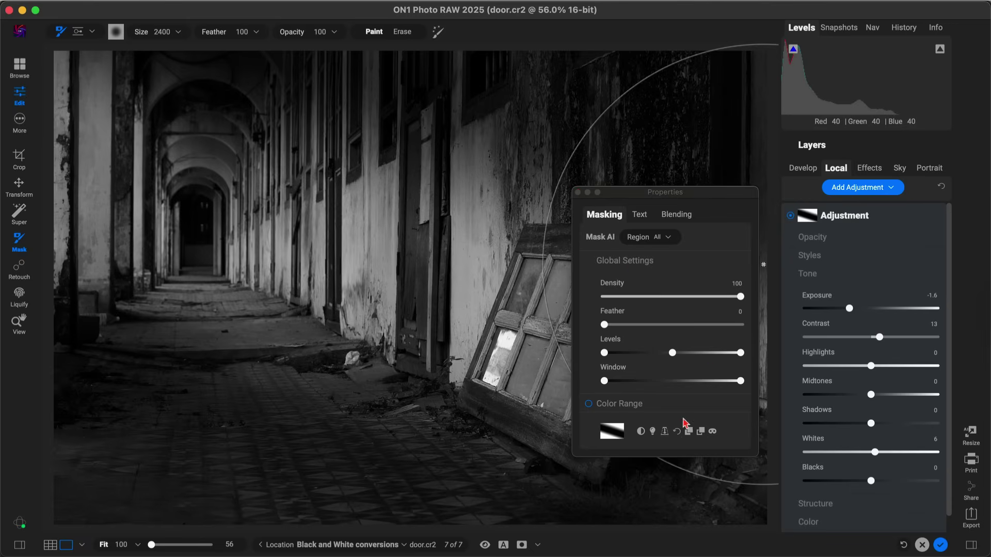
pyautogui.click(577, 192)
pyautogui.click(877, 189)
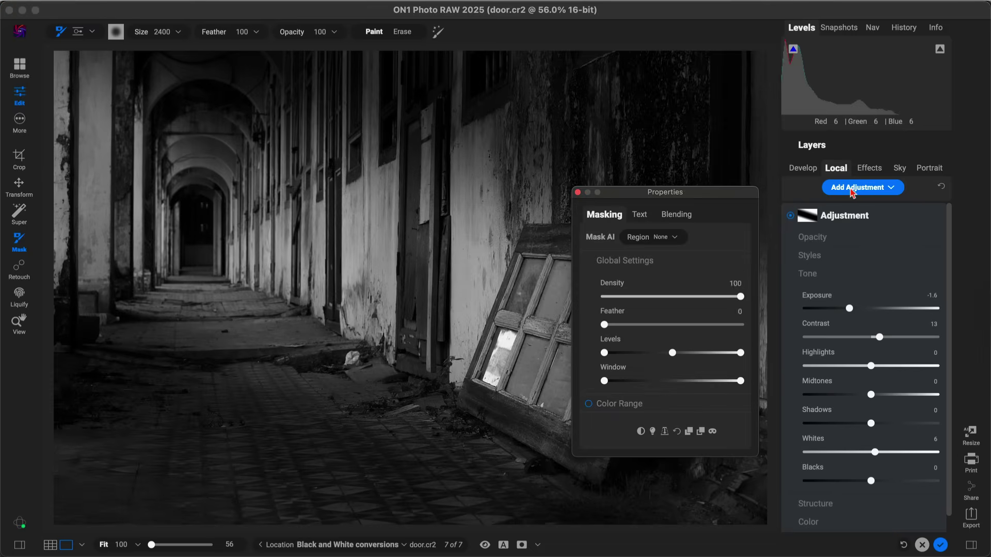
# - Set the new adjustment's Exposure to 0, Midtones to 25 and Contrast to 14, and paste and invert the copied mask
pyautogui.doubleClick(823, 299)
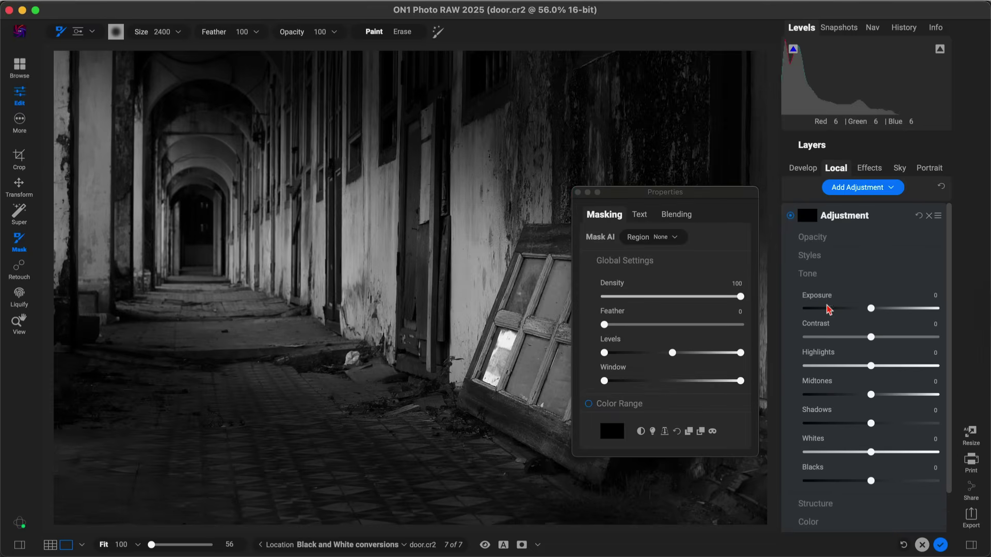
pyautogui.moveTo(870, 395); pyautogui.dragTo(886, 395)
pyautogui.moveTo(870, 337); pyautogui.dragTo(879, 337)
pyautogui.click(701, 431)
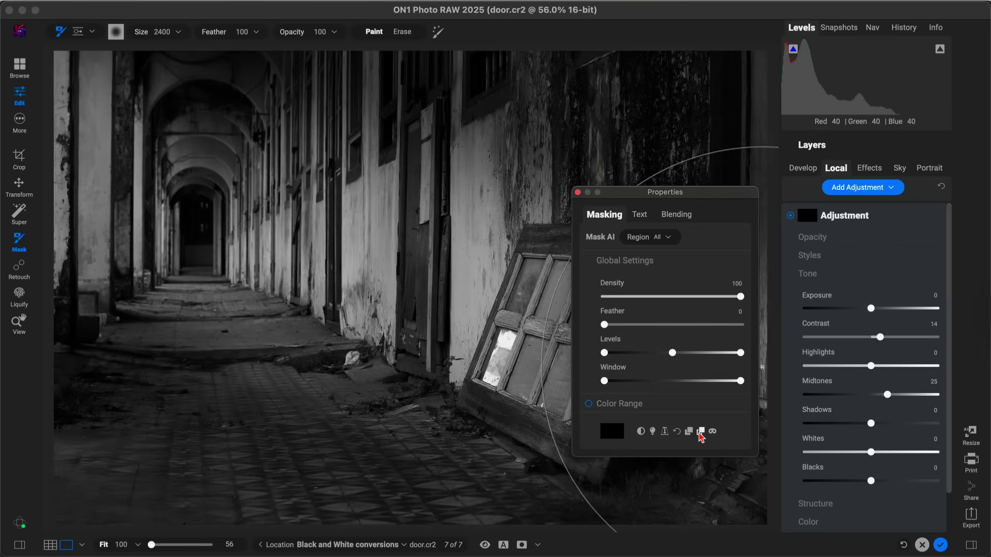
pyautogui.click(641, 435)
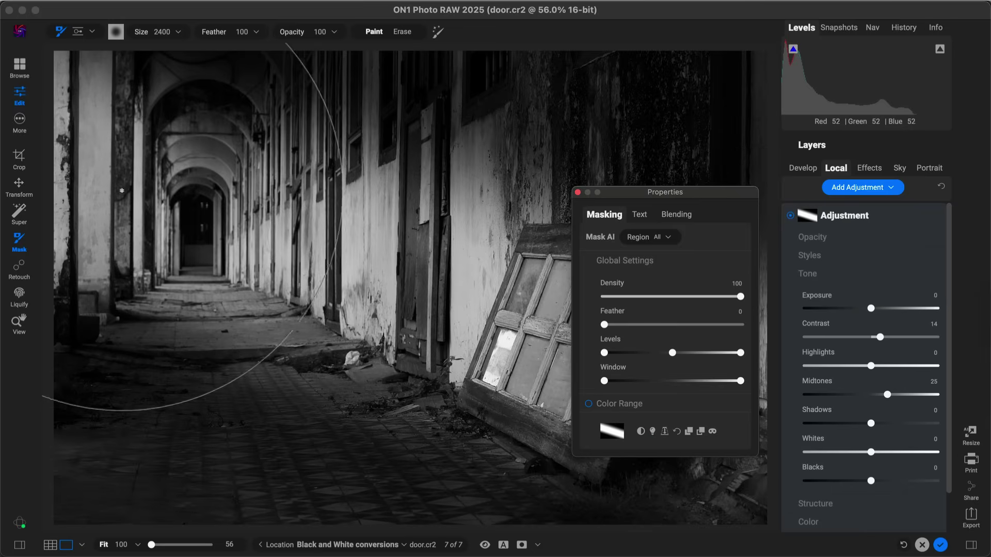
# - Preview the second adjustment's inverted gradient mask in black and white, and close the mask properties
pyautogui.click(712, 432)
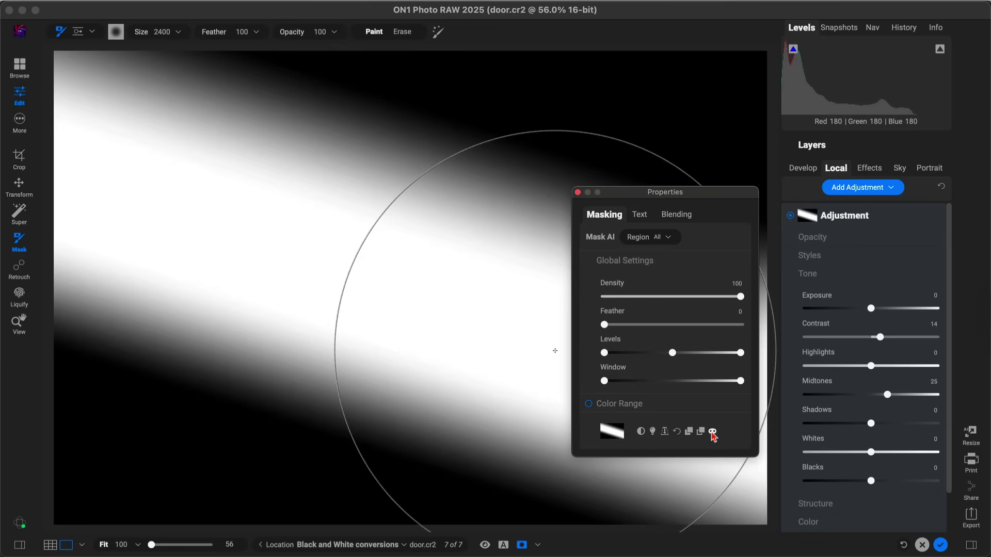
pyautogui.click(712, 435)
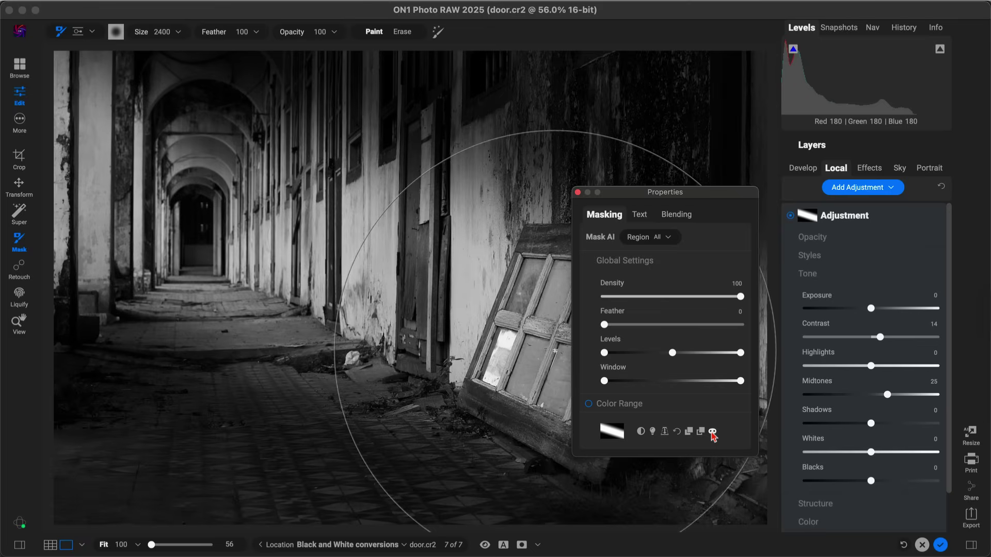
pyautogui.click(578, 193)
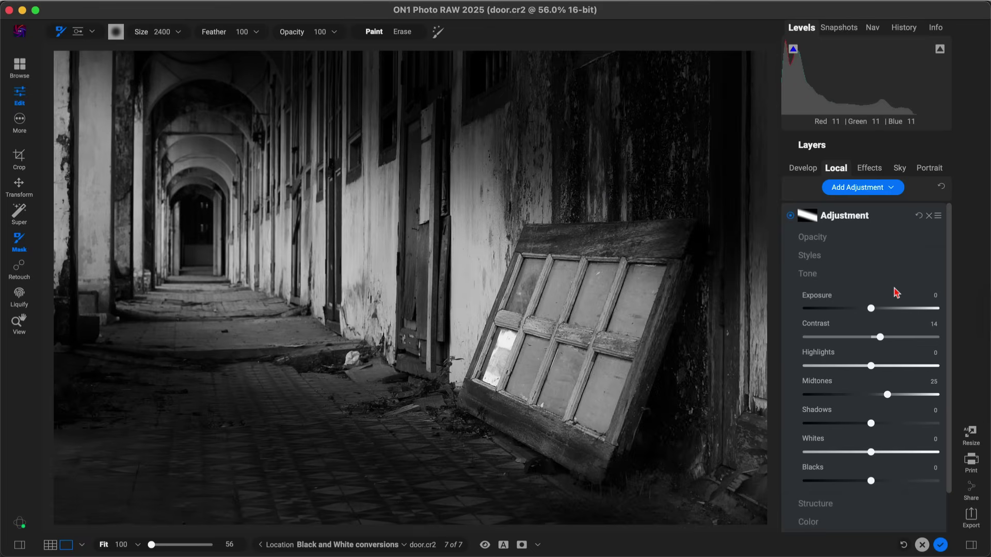
# - Toggle the second local adjustment off and on to compare its effect on the door photo, and leave masking
pyautogui.click(790, 215)
pyautogui.click(790, 216)
pyautogui.click(790, 216)
pyautogui.click(790, 216)
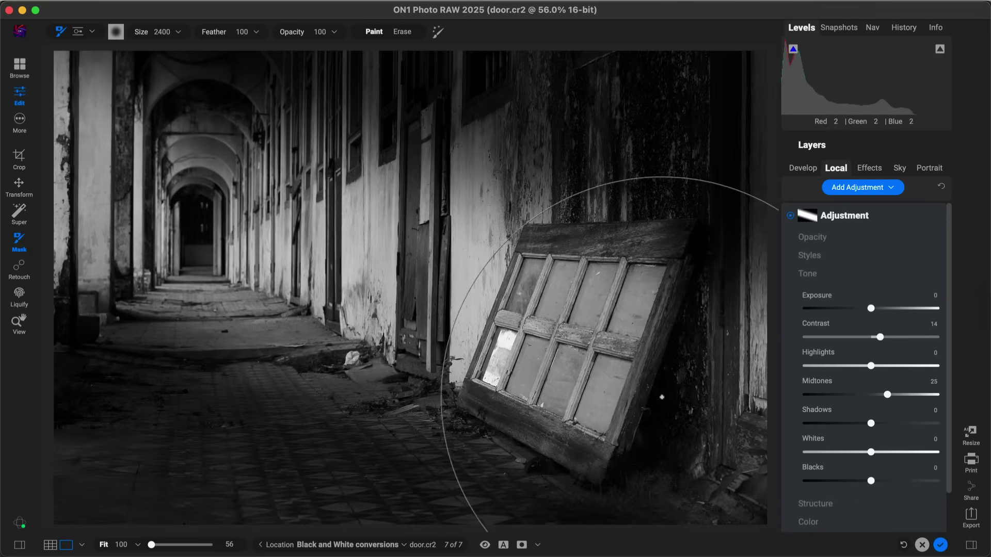
pyautogui.press('z')
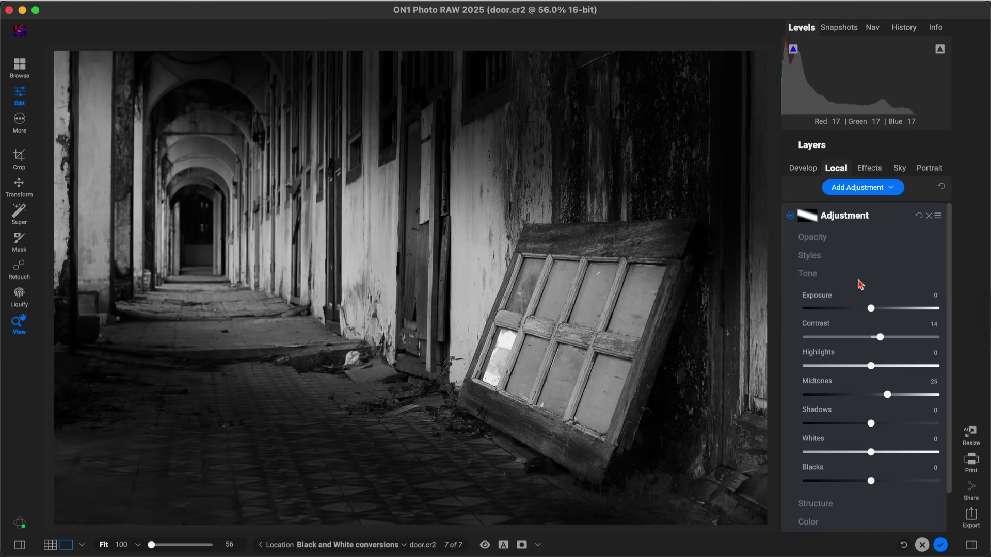
# - Compare the door photo with its original by sweeping the before/after split divider across the whole image
pyautogui.click(890, 217)
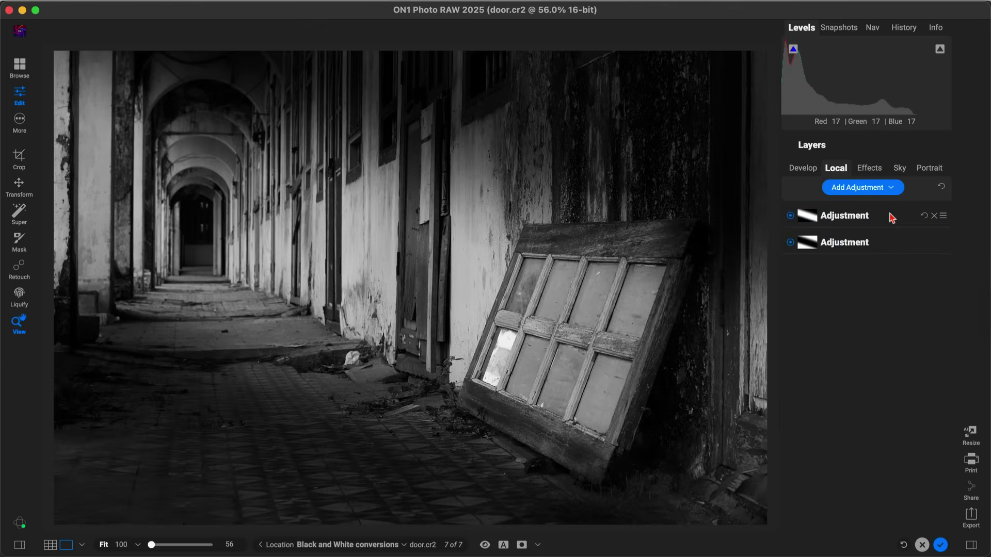
pyautogui.click(503, 544)
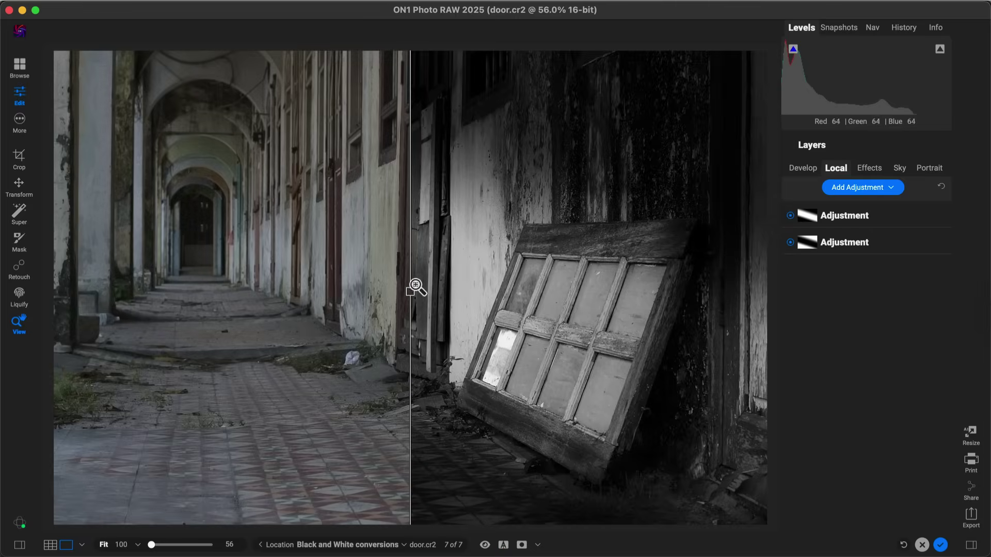
pyautogui.moveTo(411, 291); pyautogui.dragTo(761, 293)
pyautogui.moveTo(429, 335); pyautogui.dragTo(55, 343)
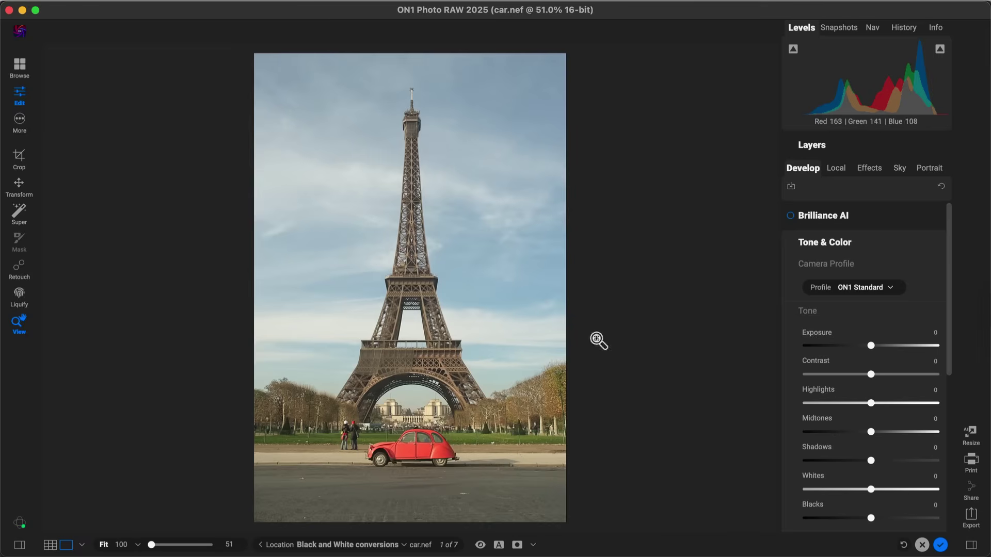
# - Add a Black & White filter to the car.nef photo and toggle it off and on to compare
pyautogui.click(862, 170)
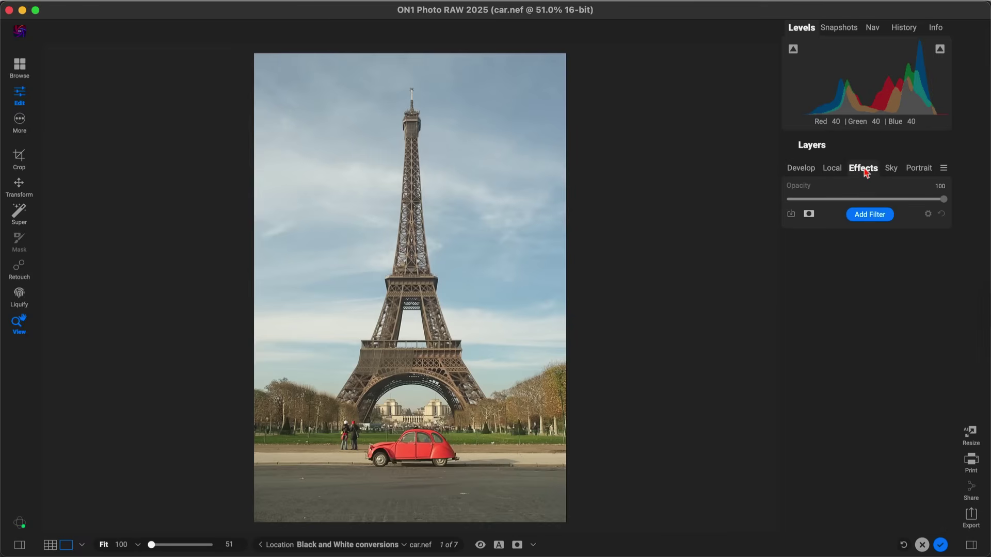
pyautogui.click(869, 214)
pyautogui.click(605, 290)
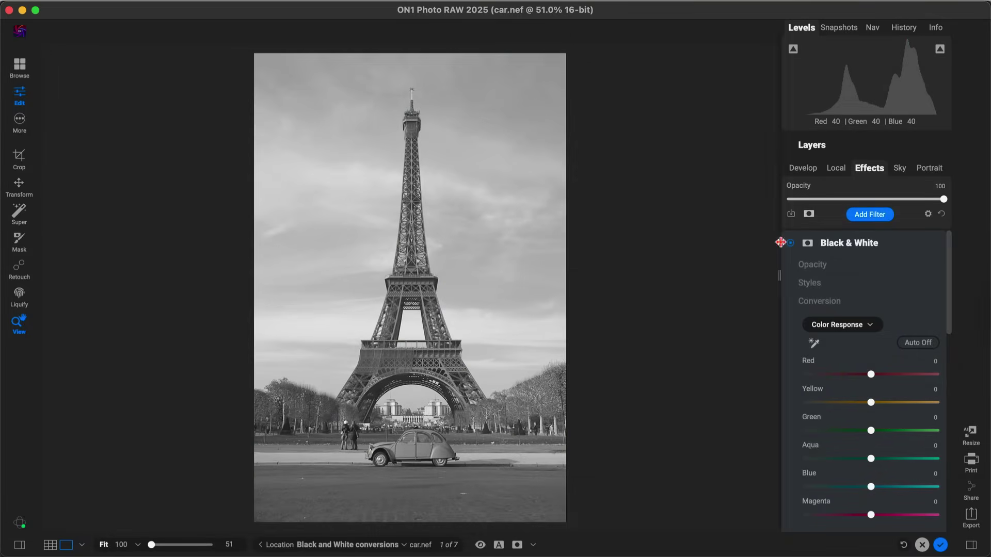
pyautogui.click(790, 243)
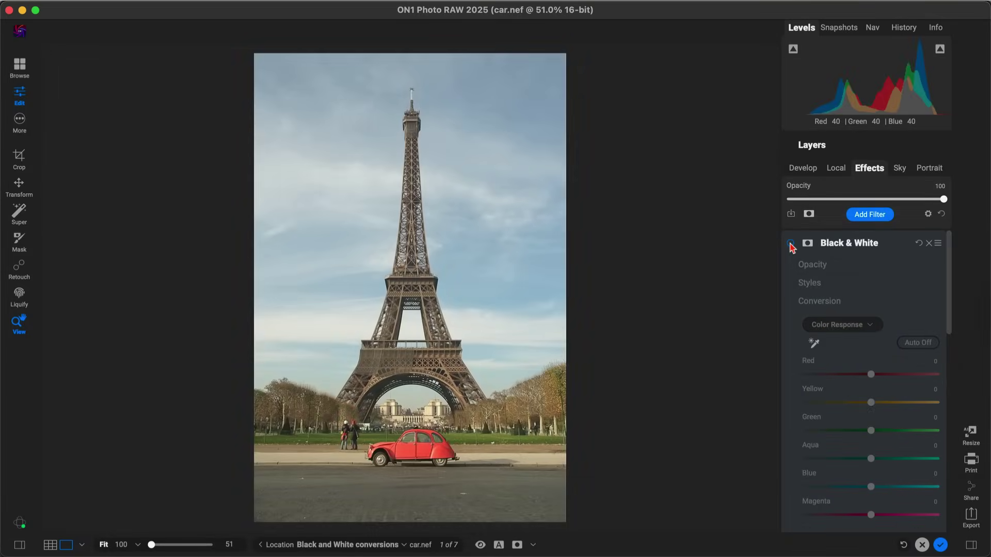
pyautogui.click(791, 244)
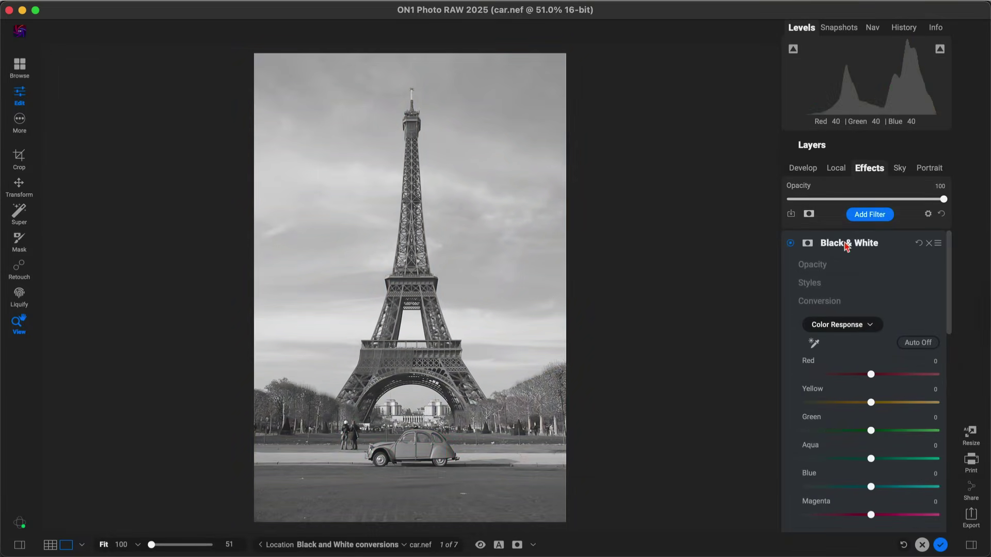
# - Mask the red car out of the Black & White filter with Mask AI, using the Transport region in Erase mode
pyautogui.click(808, 247)
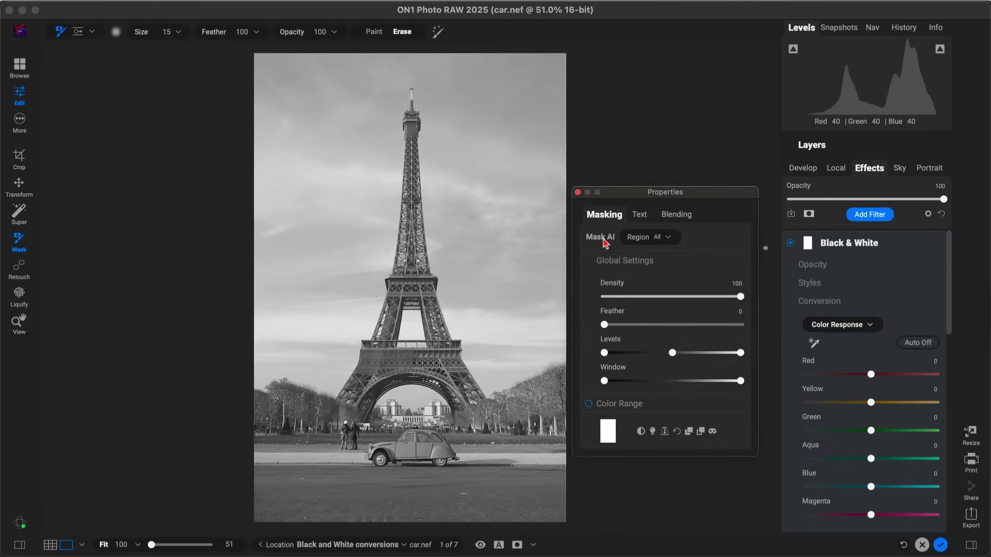
pyautogui.click(667, 238)
pyautogui.click(605, 260)
pyautogui.click(668, 239)
pyautogui.click(627, 255)
pyautogui.click(657, 238)
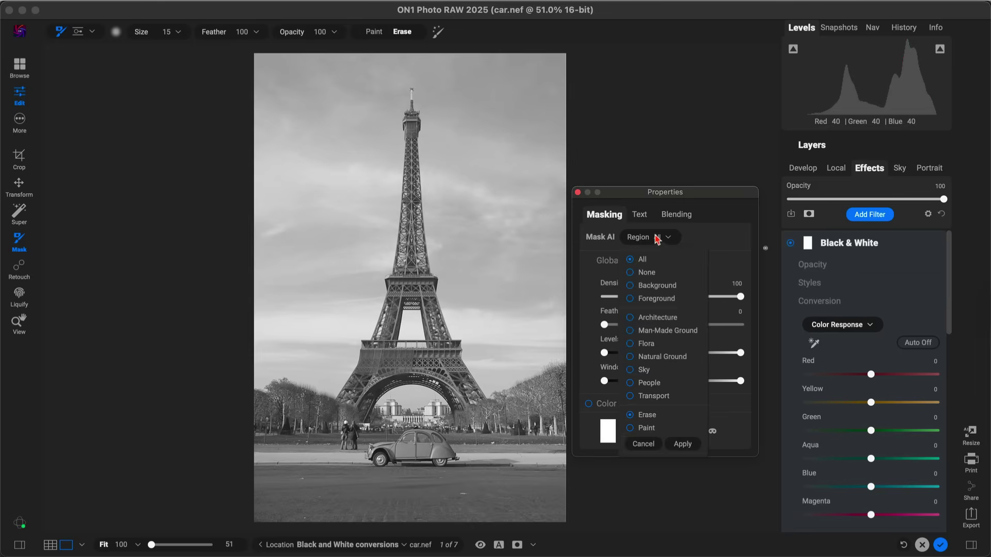
pyautogui.click(631, 398)
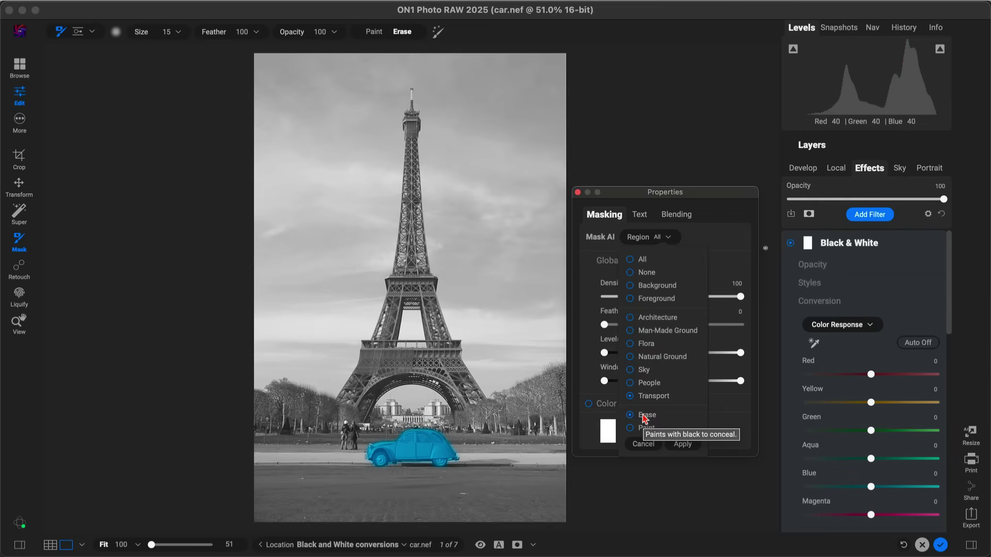
pyautogui.click(682, 445)
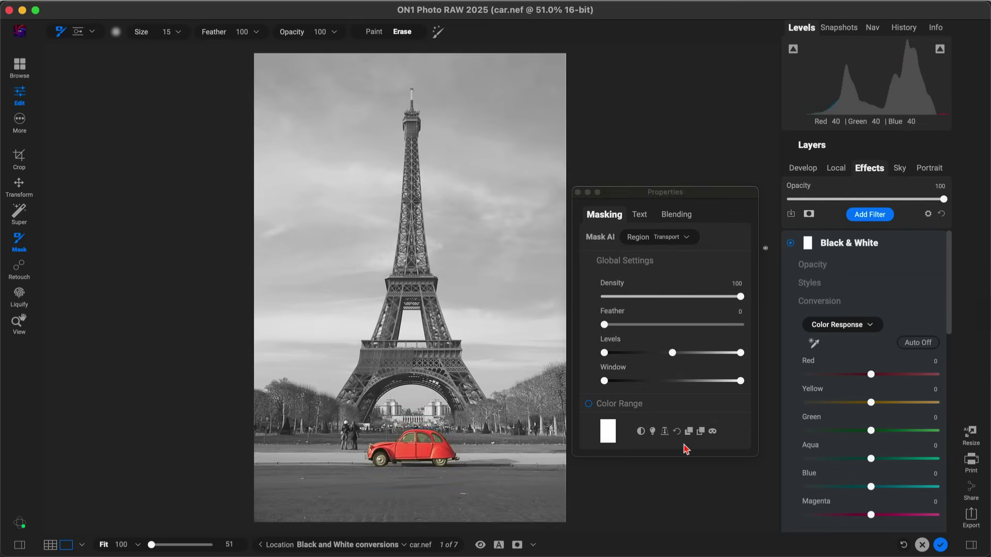
pyautogui.click(577, 193)
pyautogui.press('z')
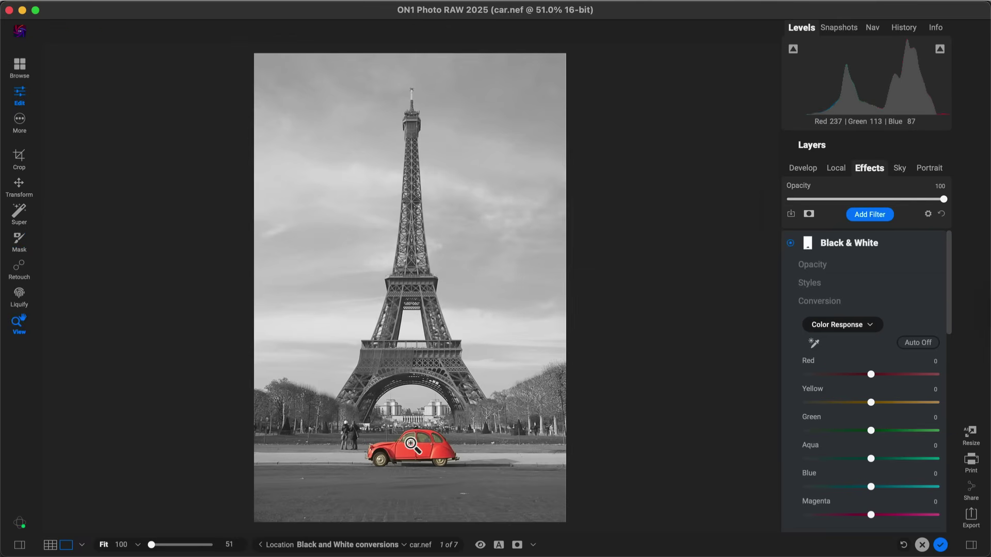
# - Paint the Black & White filter's mask back in over the car's side windows with the masking brush
pyautogui.click(411, 444)
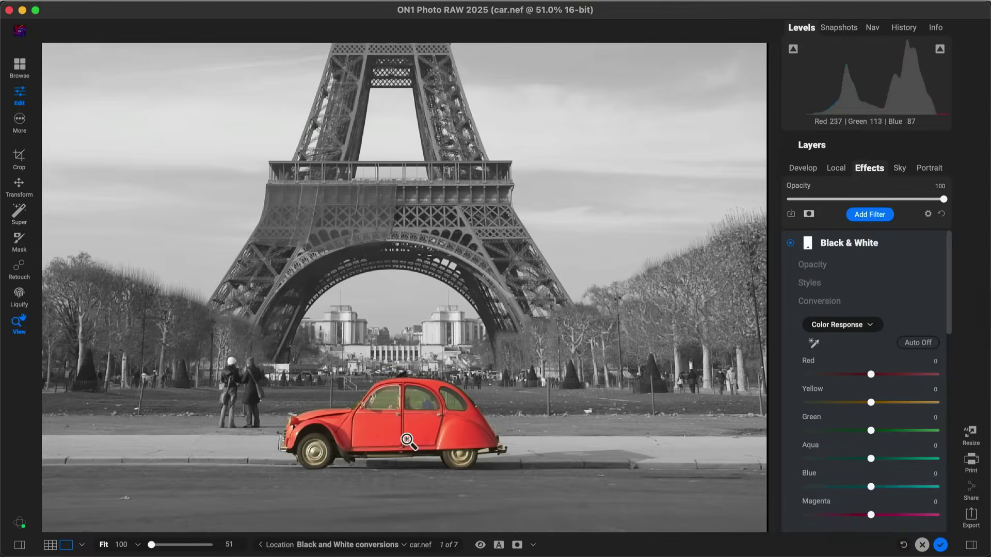
pyautogui.click(407, 440)
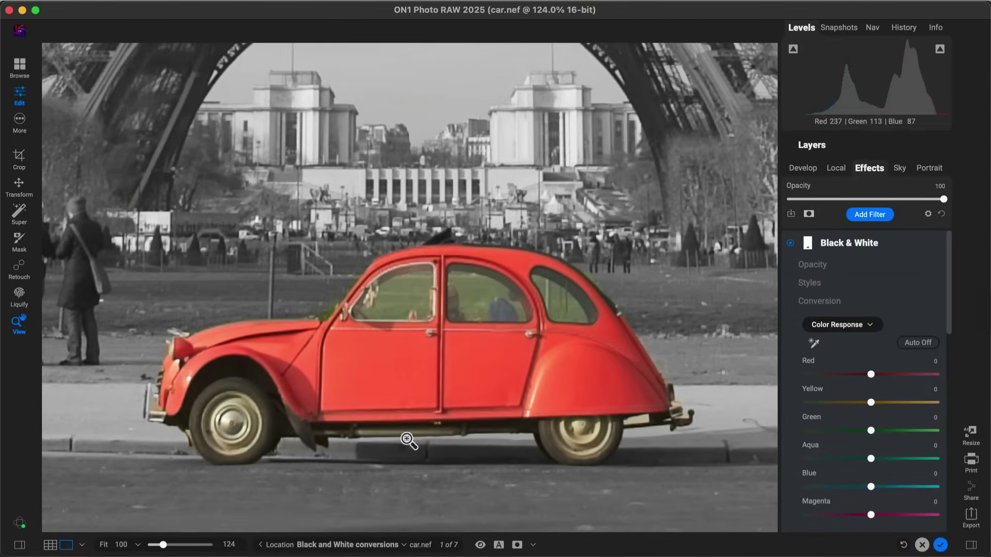
pyautogui.click(424, 295)
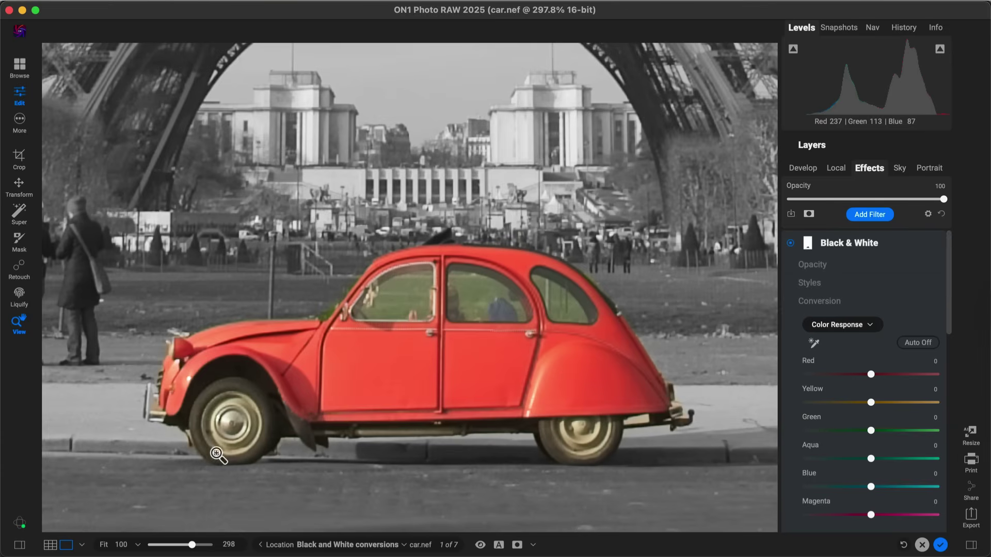
pyautogui.press('b')
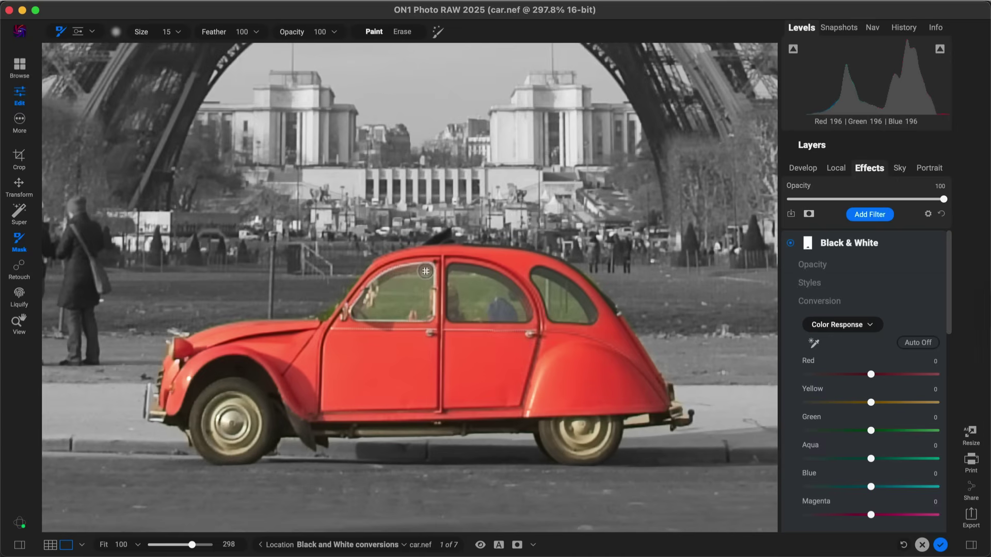
pyautogui.moveTo(425, 271)
pyautogui.mouseDown()
pyautogui.moveTo(423, 314)
pyautogui.moveTo(358, 314)
pyautogui.moveTo(383, 281)
pyautogui.moveTo(420, 273)
pyautogui.moveTo(416, 305)
pyautogui.moveTo(415, 289)
pyautogui.moveTo(402, 286)
pyautogui.moveTo(377, 303)
pyautogui.moveTo(413, 304)
pyautogui.moveTo(406, 294)
pyautogui.moveTo(376, 306)
pyautogui.moveTo(417, 306)
pyautogui.moveTo(386, 305)
pyautogui.mouseUp()
pyautogui.moveTo(454, 272)
pyautogui.mouseDown()
pyautogui.moveTo(510, 291)
pyautogui.moveTo(522, 313)
pyautogui.moveTo(452, 315)
pyautogui.moveTo(468, 284)
pyautogui.moveTo(456, 303)
pyautogui.moveTo(481, 314)
pyautogui.moveTo(471, 283)
pyautogui.moveTo(521, 287)
pyautogui.moveTo(538, 275)
pyautogui.moveTo(588, 316)
pyautogui.moveTo(553, 314)
pyautogui.moveTo(539, 277)
pyautogui.moveTo(569, 313)
pyautogui.moveTo(590, 317)
pyautogui.moveTo(551, 283)
pyautogui.mouseUp()
# - Paint the Black & White effect over the car's wheels with a larger brush, and compare the whole photo with the filter off and on
pyautogui.press(']')
pyautogui.press(']')
pyautogui.press(']')
pyautogui.press(']')
pyautogui.press(']')
pyautogui.press(']')
pyautogui.press(']')
pyautogui.press(']')
pyautogui.press(']')
pyautogui.moveTo(628, 519)
pyautogui.mouseDown()
pyautogui.moveTo(568, 432)
pyautogui.moveTo(542, 429)
pyautogui.moveTo(586, 431)
pyautogui.moveTo(571, 449)
pyautogui.moveTo(580, 431)
pyautogui.moveTo(608, 436)
pyautogui.mouseUp()
pyautogui.moveTo(208, 442)
pyautogui.mouseDown()
pyautogui.moveTo(216, 413)
pyautogui.moveTo(243, 407)
pyautogui.moveTo(232, 443)
pyautogui.moveTo(220, 436)
pyautogui.moveTo(250, 409)
pyautogui.moveTo(222, 445)
pyautogui.moveTo(243, 444)
pyautogui.mouseUp()
pyautogui.press('z')
pyautogui.press('super+0')
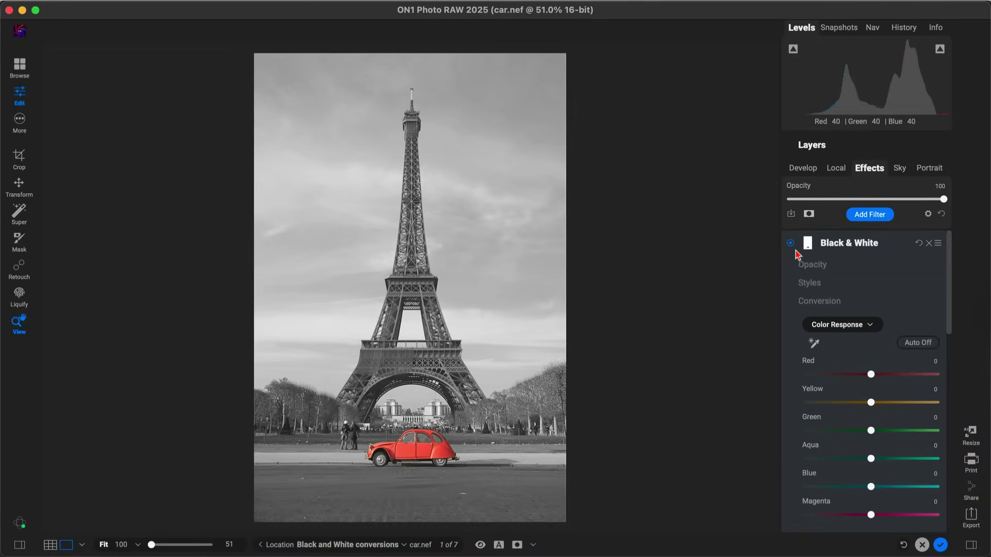
pyautogui.click(790, 244)
pyautogui.click(790, 244)
# - Set the Black & White filter's Brightness to -65, Contrast to 19, Whites to 9 and Detail to 22
pyautogui.scroll(-5, 826, 297)
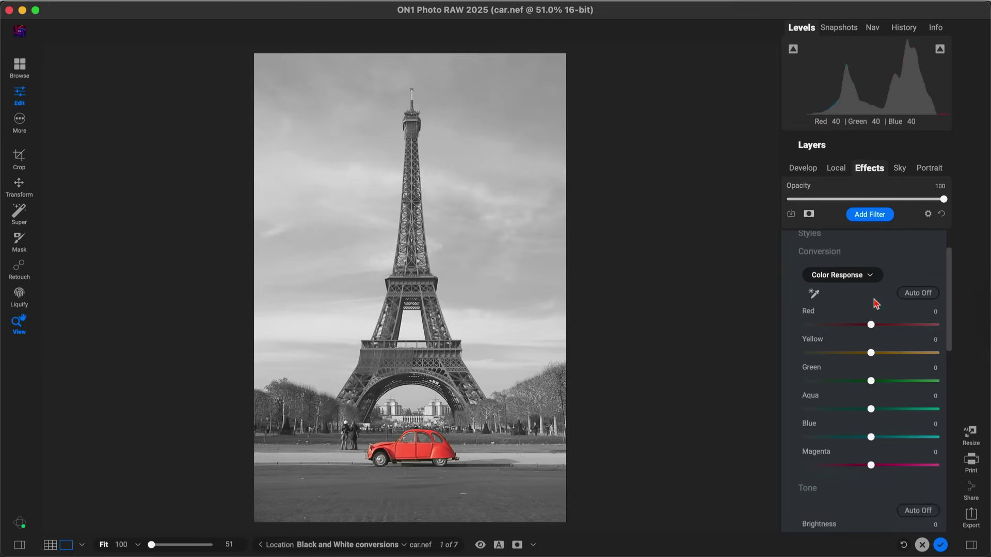
pyautogui.scroll(-3, 872, 422)
pyautogui.moveTo(870, 329); pyautogui.dragTo(816, 351)
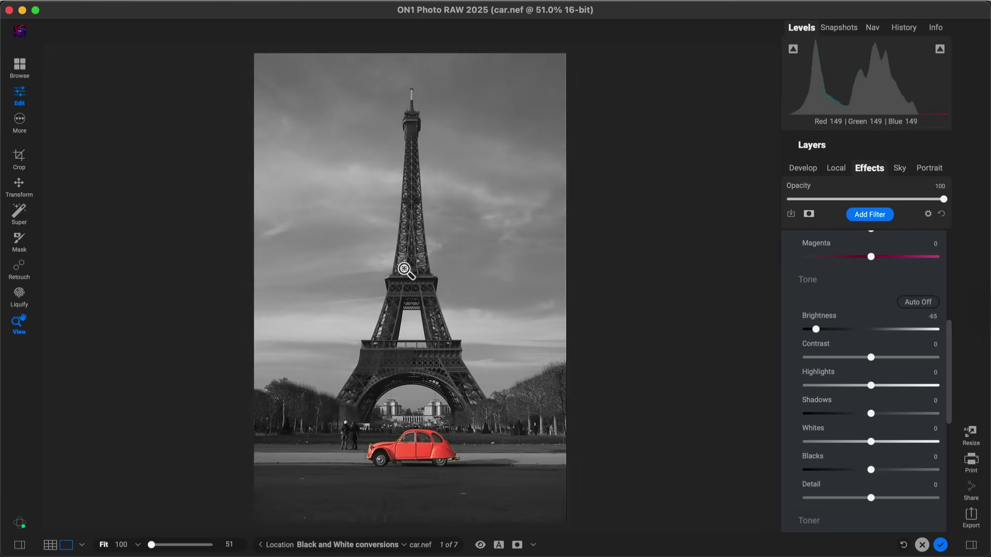
pyautogui.moveTo(871, 358); pyautogui.dragTo(899, 358)
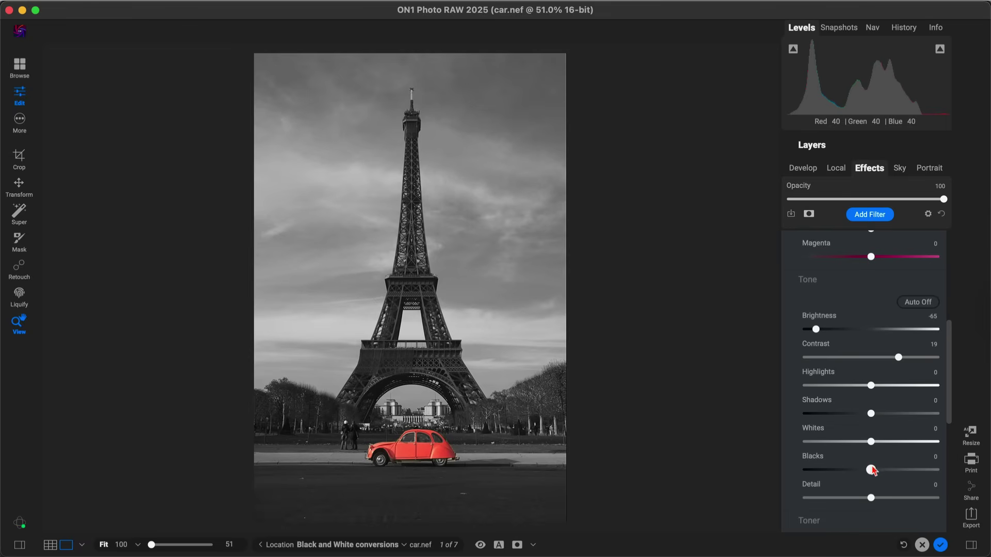
pyautogui.moveTo(870, 498); pyautogui.dragTo(885, 498)
pyautogui.moveTo(871, 443); pyautogui.dragTo(884, 444)
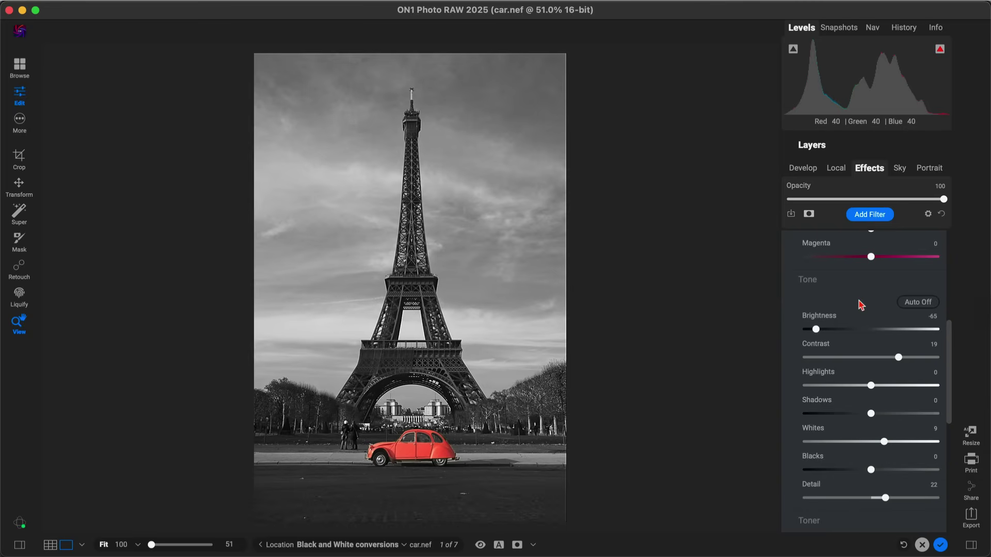
# - Add a Color Enhancer filter above the Black & White filter
pyautogui.scroll(5, 858, 300)
pyautogui.click(875, 216)
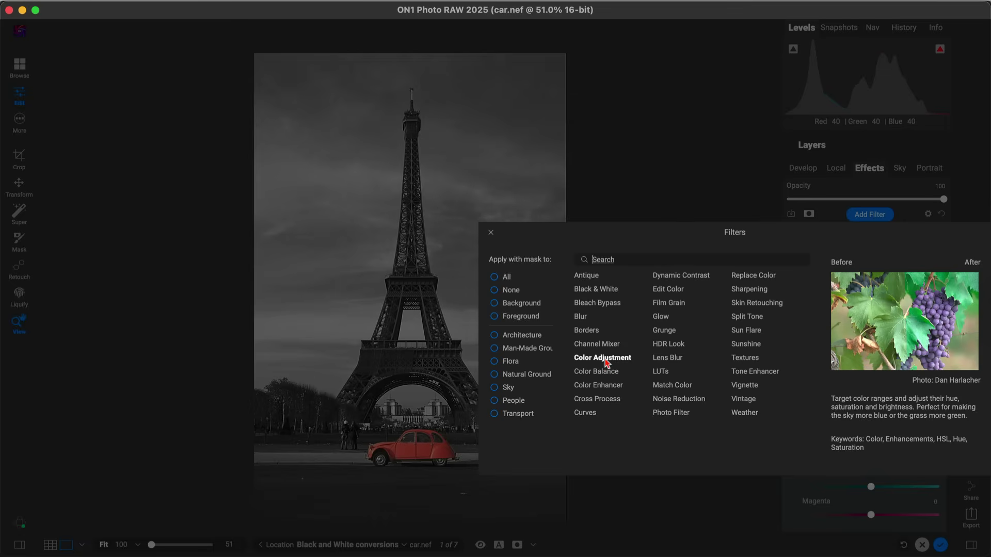
pyautogui.click(592, 390)
# - Set the Color Enhancer's Red range Saturation to 32 and lower its Brightness to deepen the car's red
pyautogui.scroll(-2, 867, 352)
pyautogui.scroll(-1, 867, 352)
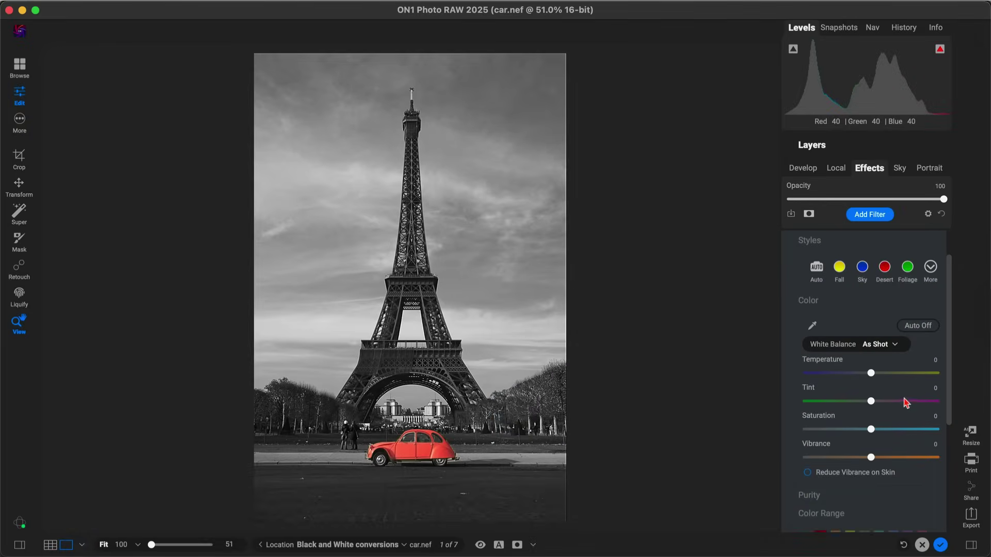
pyautogui.scroll(-4, 847, 400)
pyautogui.scroll(-1, 877, 407)
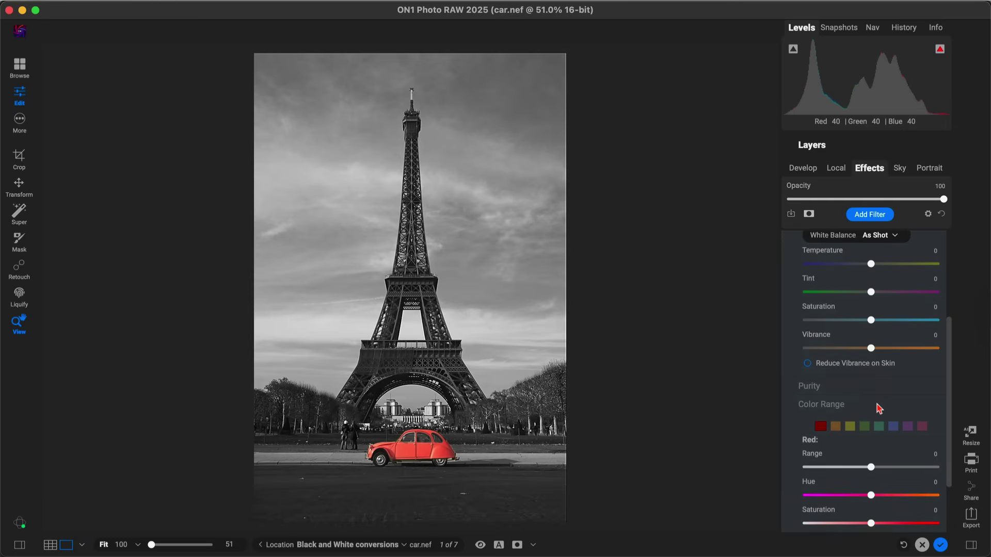
pyautogui.scroll(-3, 878, 409)
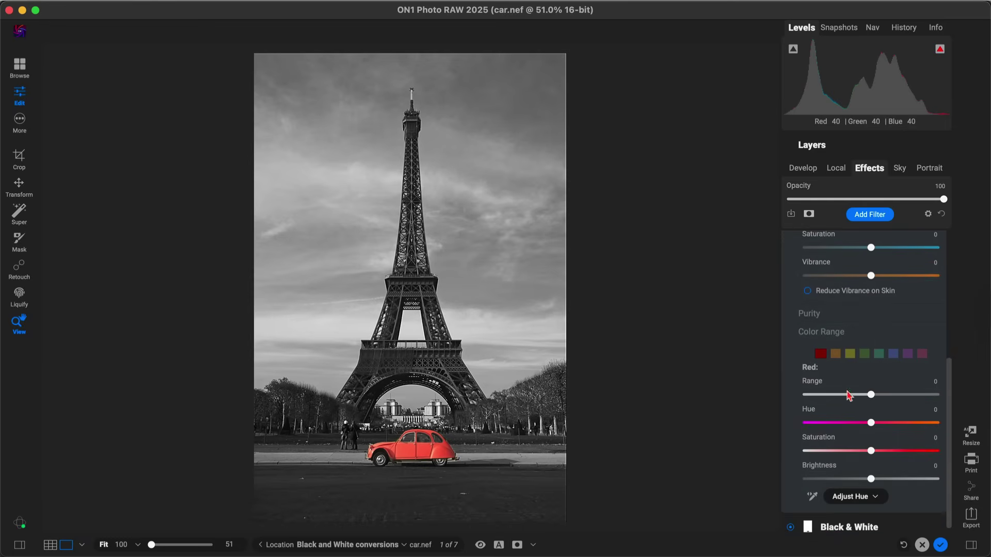
pyautogui.moveTo(871, 451); pyautogui.dragTo(908, 452)
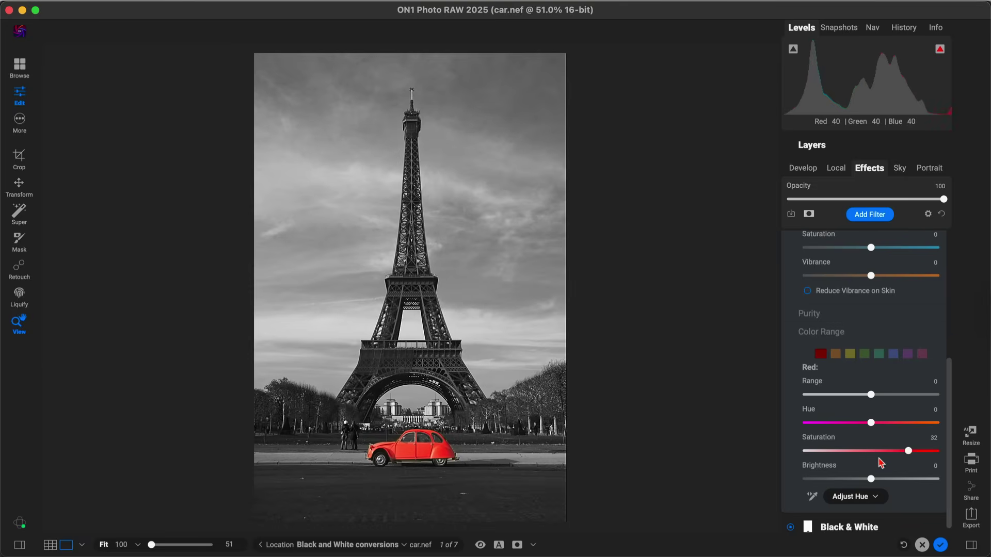
pyautogui.moveTo(871, 484); pyautogui.dragTo(832, 485)
# - Toggle the Color Enhancer filter and the full preview off and on to compare the car photo before and after
pyautogui.scroll(5, 828, 416)
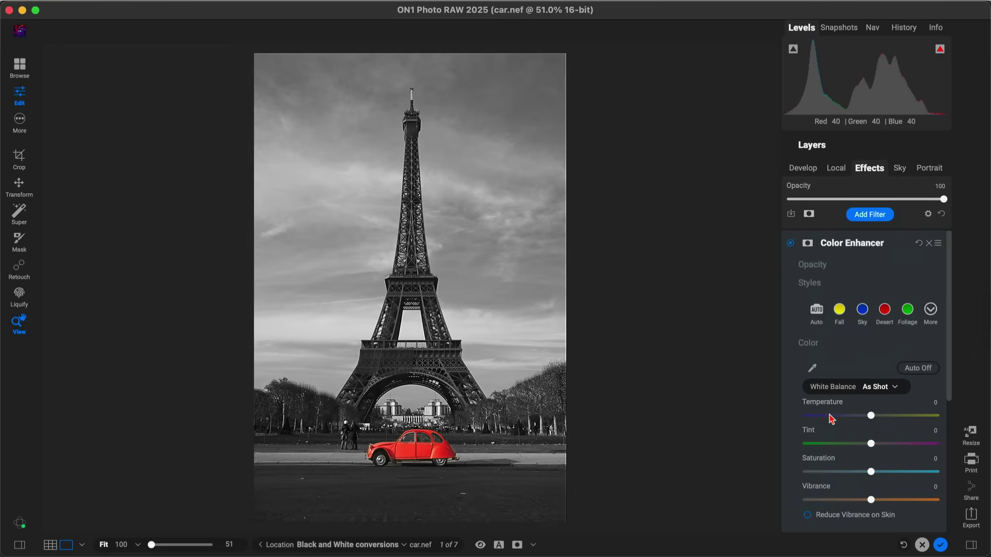
pyautogui.click(790, 243)
pyautogui.click(790, 243)
pyautogui.press('\\')
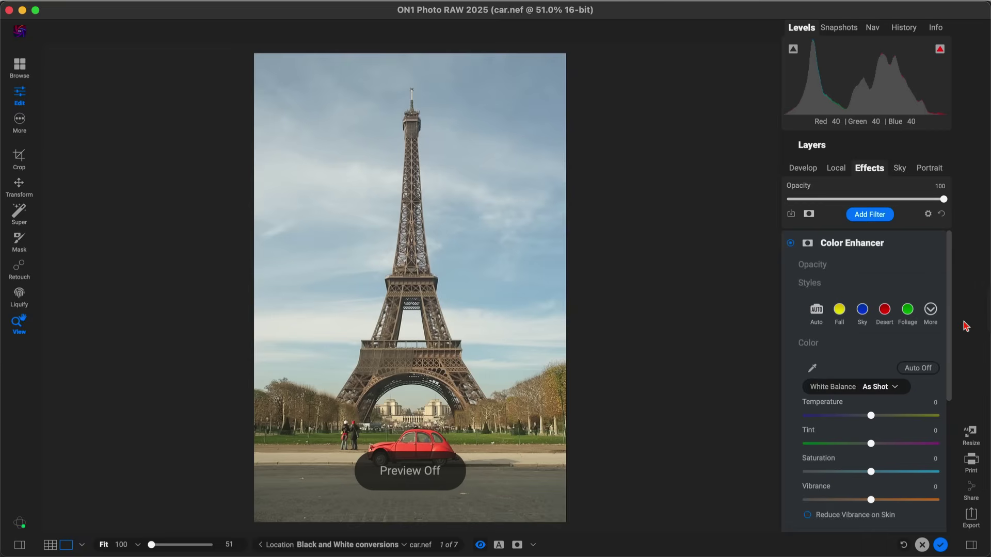
pyautogui.press('\\')
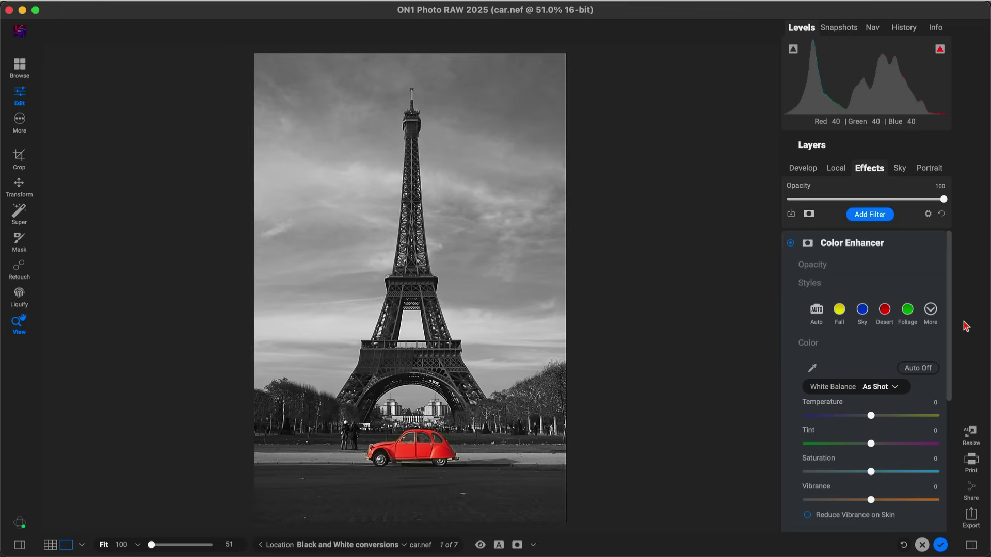
pyautogui.press('\\')
pyautogui.press('\\')
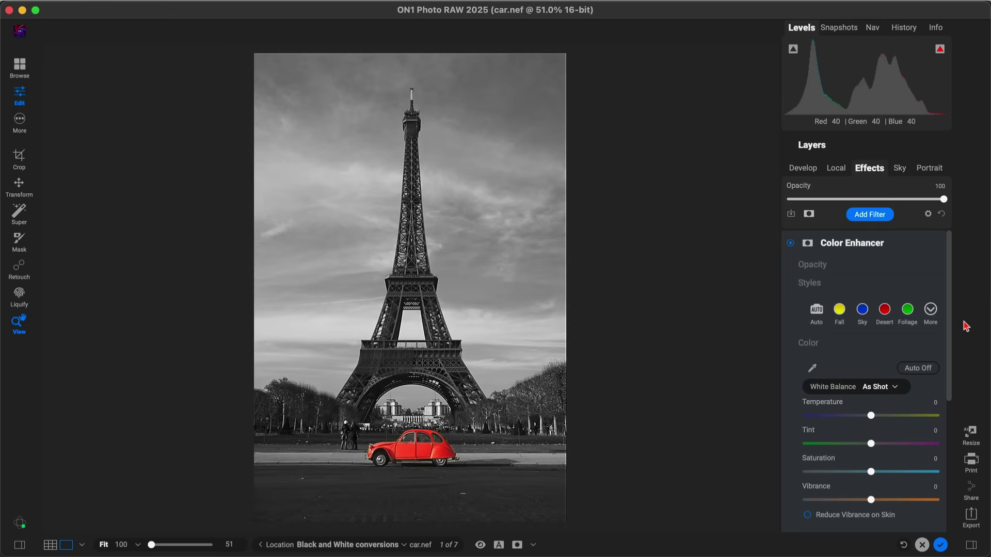